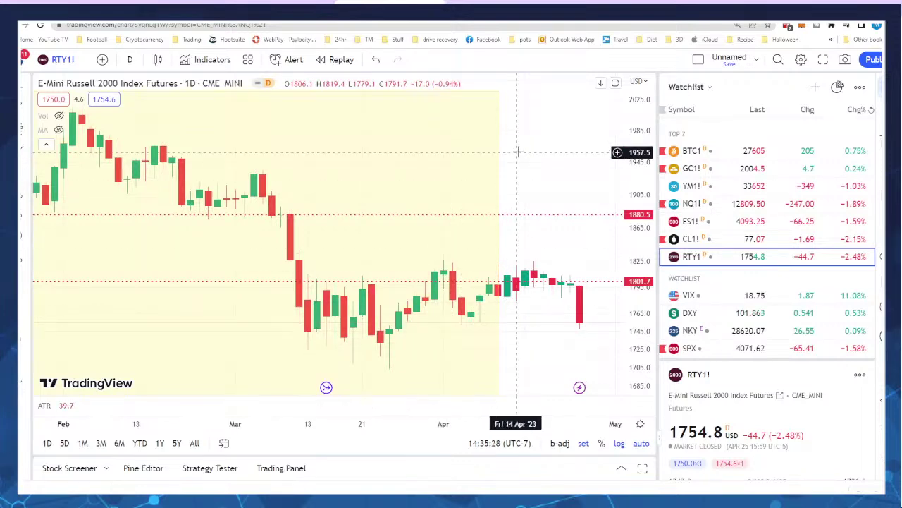
- Load the GOOG chart and switch it to the 5-minute interval, showing the whole trading session
type("GOOG")
key("Return")
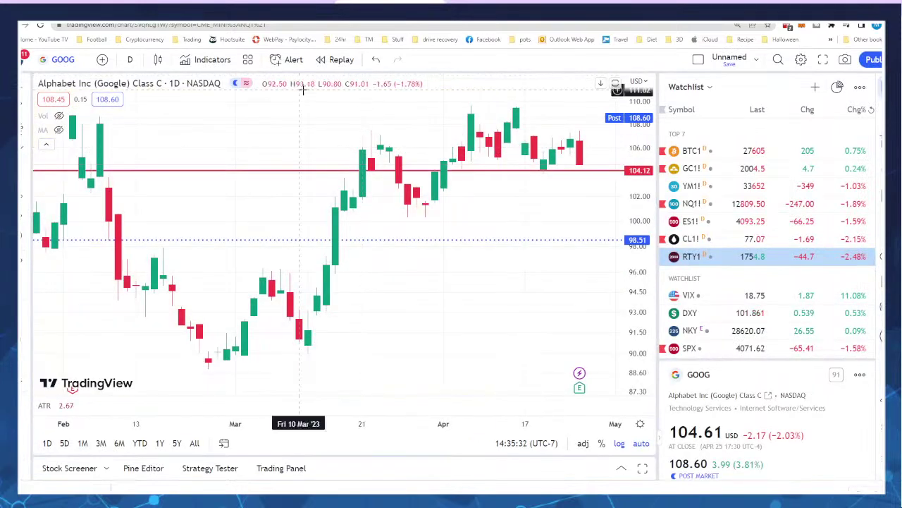
left_click(129, 59)
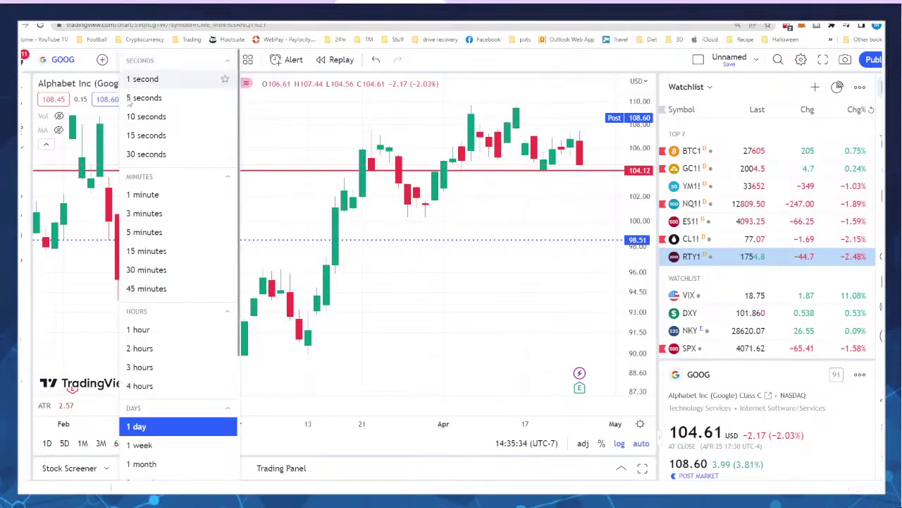
left_click(153, 232)
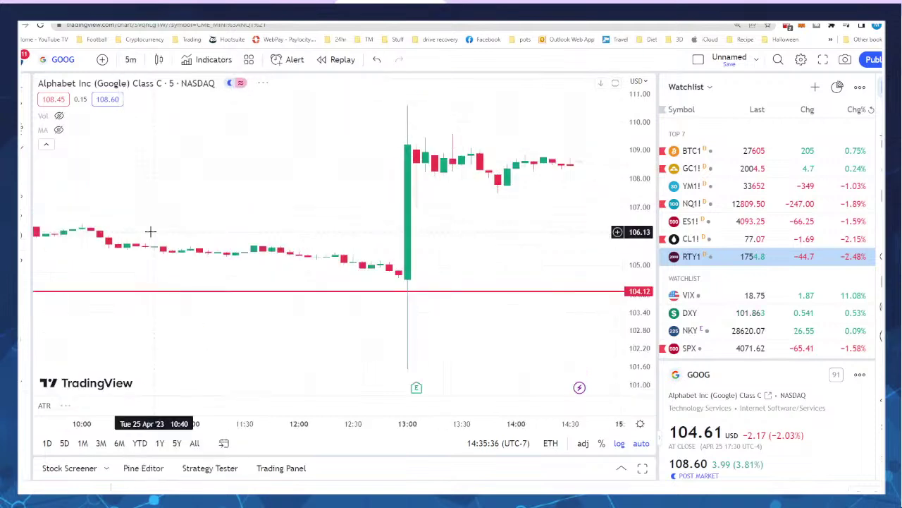
scroll(306, 356, "down", 4)
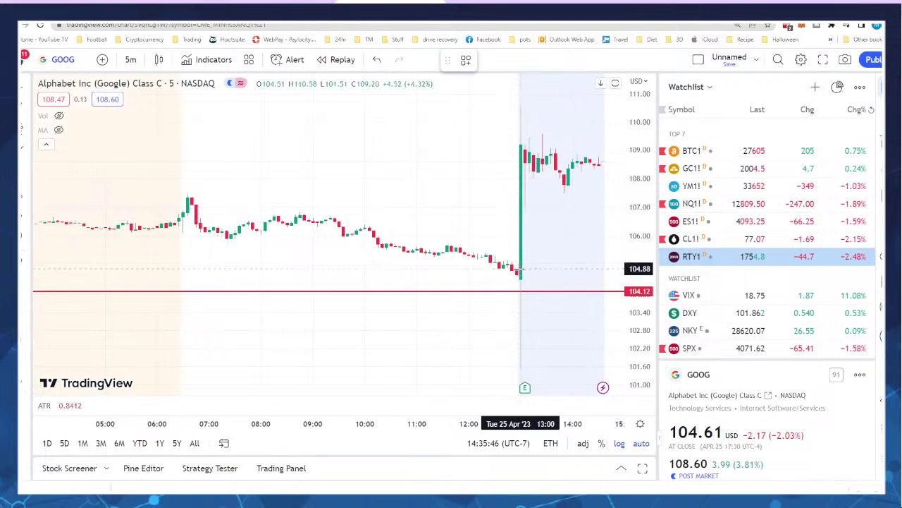
- Measure GOOG's moves from the 12:55 close to the 13:00 candle's low and high with a temporary trend line, and delete it
left_click(517, 275, "shift")
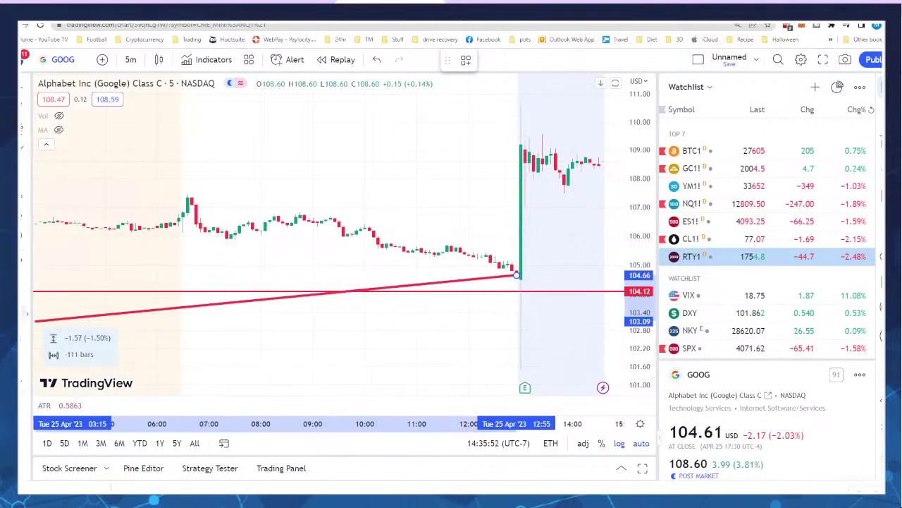
left_click(521, 372)
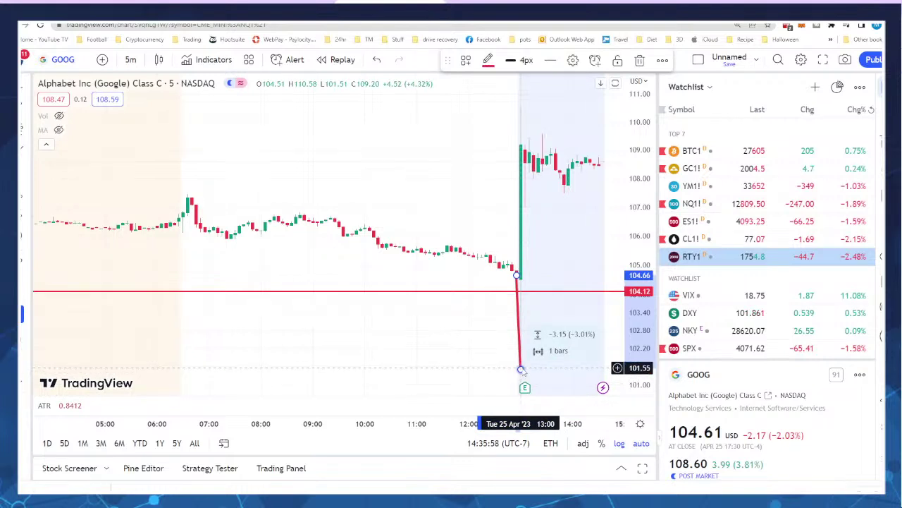
left_click_drag(520, 372, 520, 105)
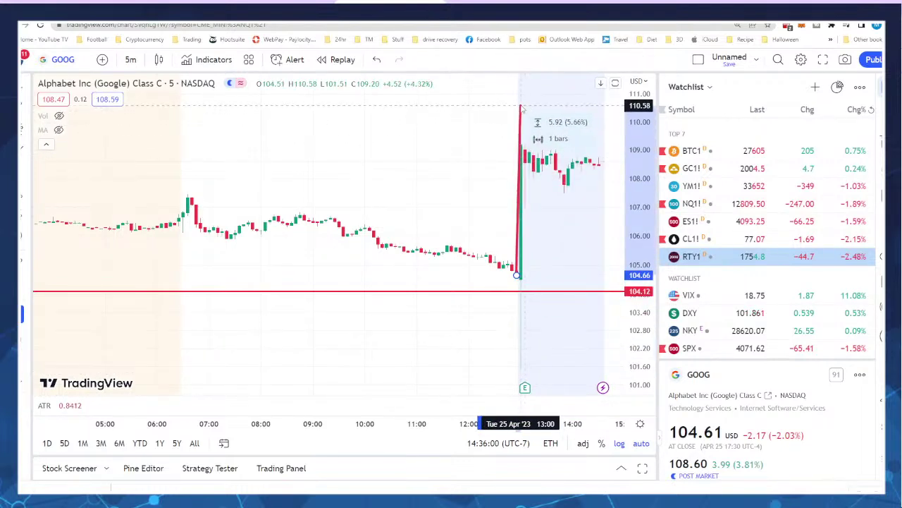
mouse_move(515, 277)
left_mouse_down()
mouse_move(522, 378)
mouse_move(520, 368)
mouse_move(493, 369)
mouse_move(518, 276)
left_mouse_up()
key("Delete")
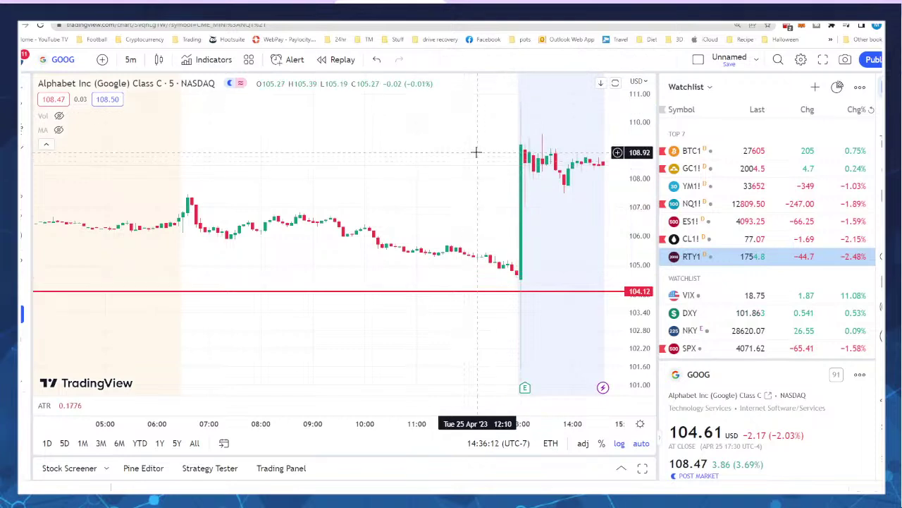
- Load the MSFT chart, draw a trend line from the 12:55 candle to gauge the post-market move, and remove the line
type("MSFT")
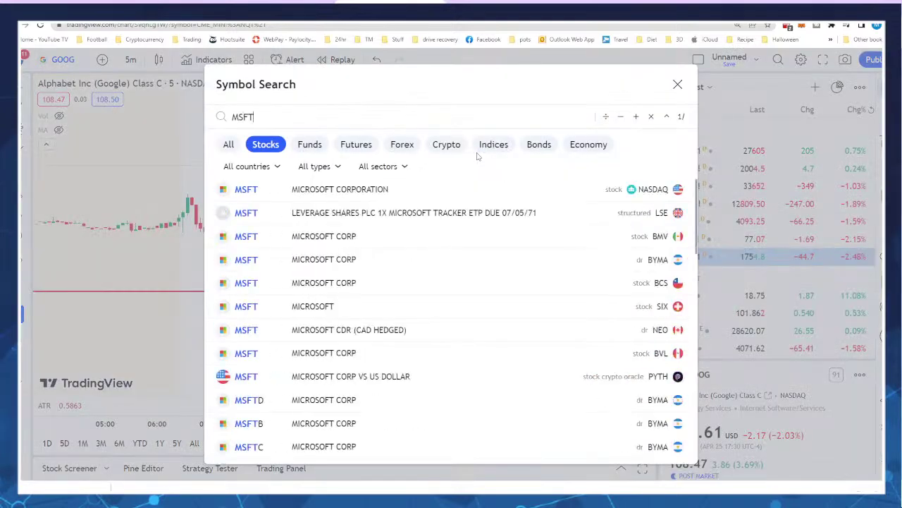
key("Return")
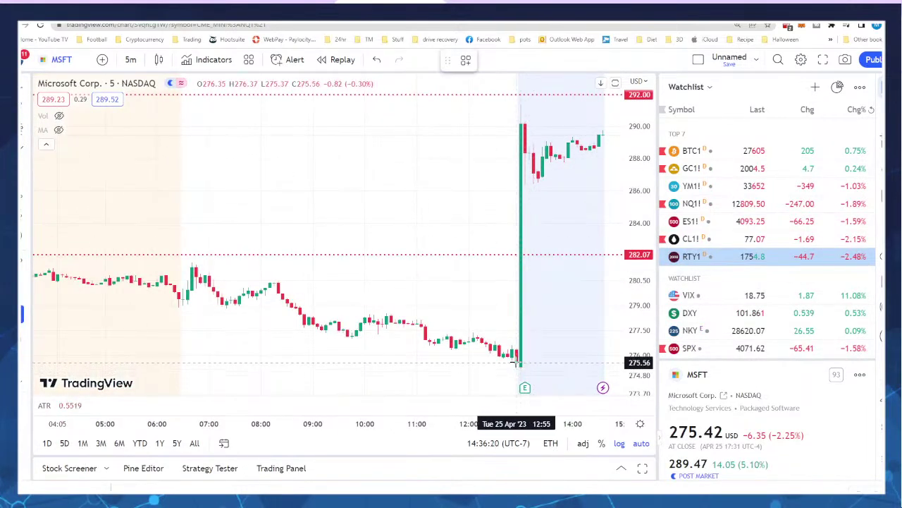
left_click(517, 363, "shift")
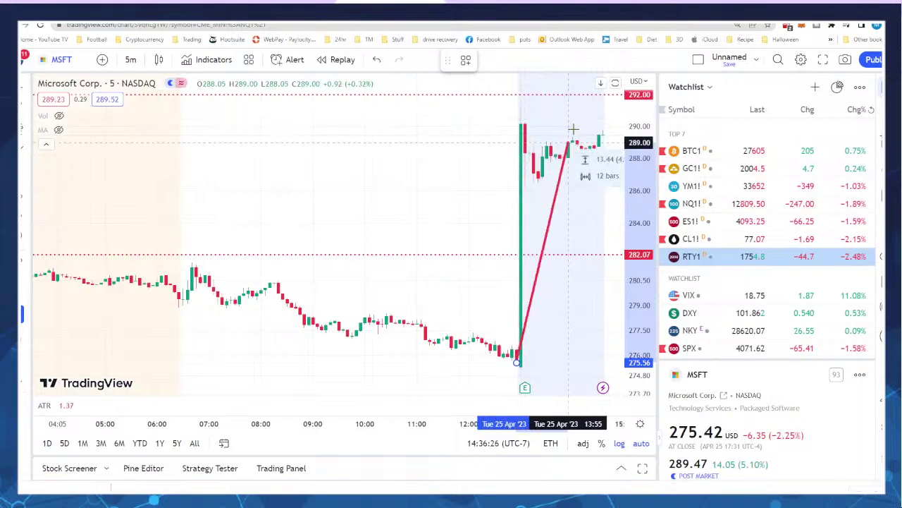
left_click(551, 299)
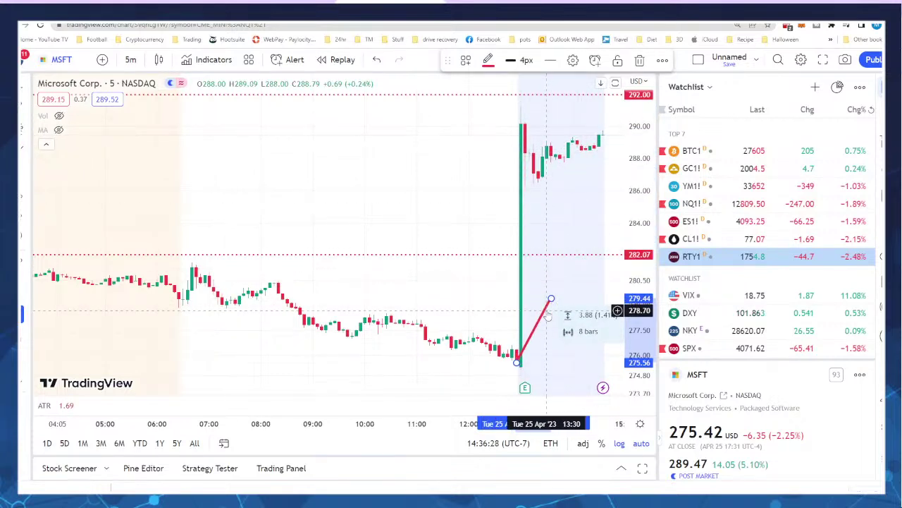
left_click(550, 314)
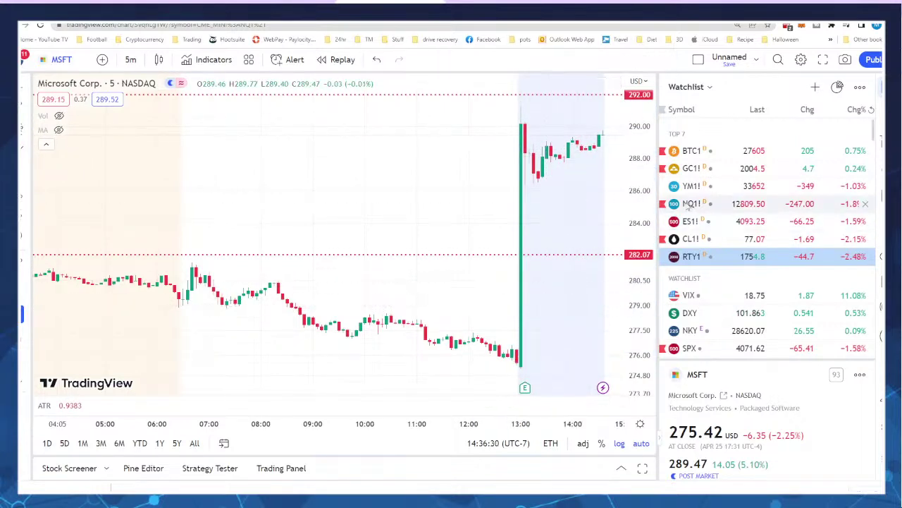
- Review the 5-minute charts of NQ1! from the watchlist and of First Republic Bank (FRC), including its earlier session
left_click(688, 205)
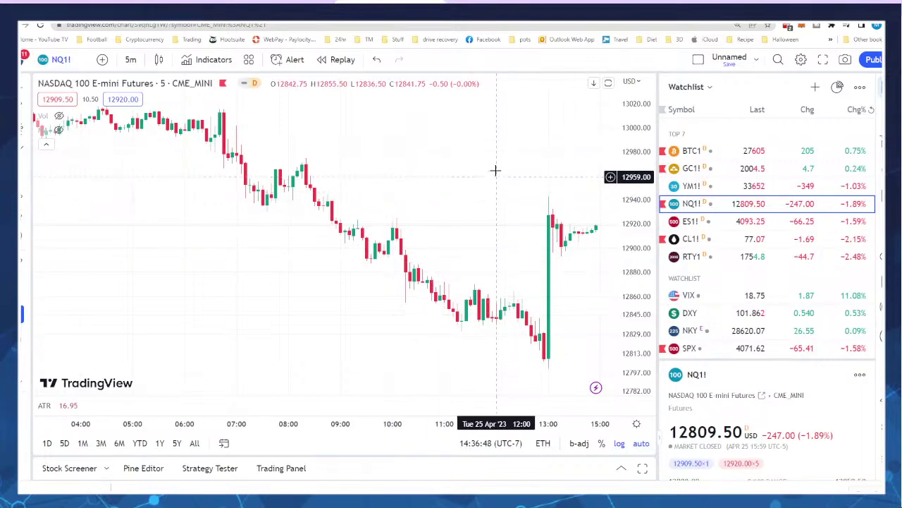
type("FRC")
key("Return")
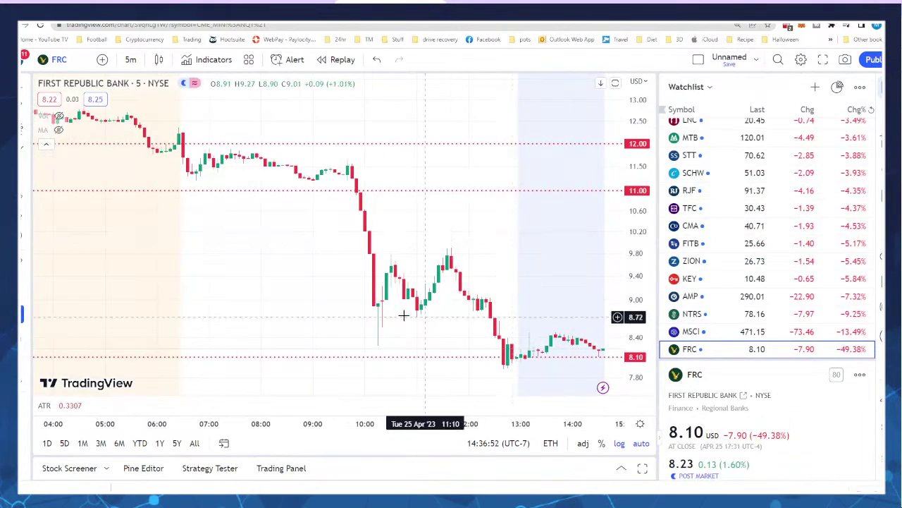
scroll(333, 297, "down", 3)
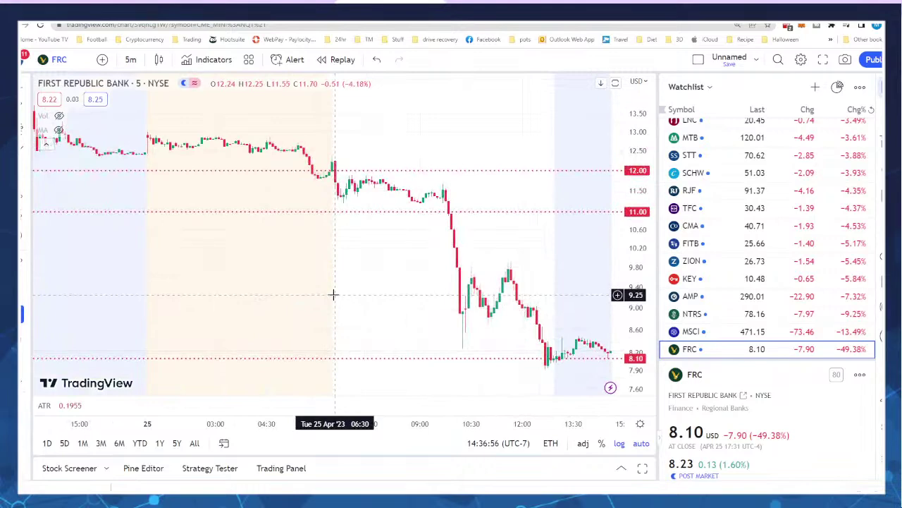
scroll(333, 295, "down", 2)
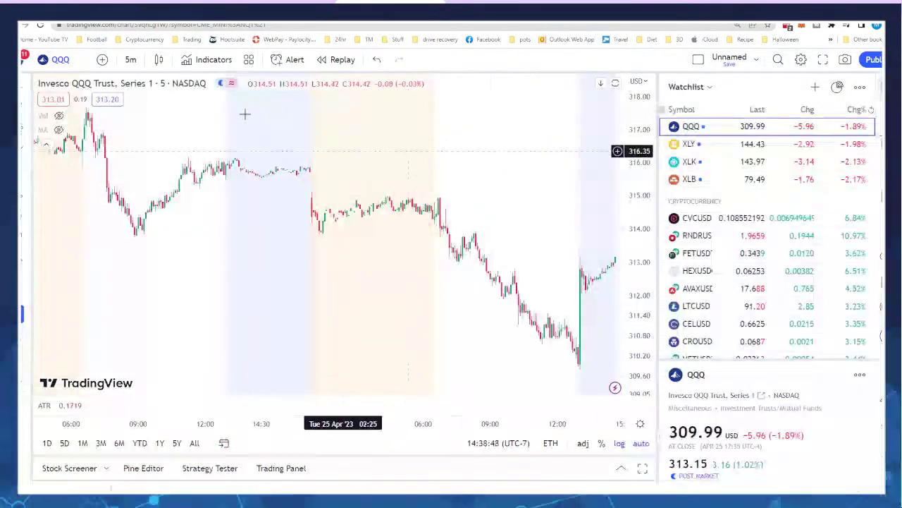
- Set the chart interval to 1 day and load First Republic Bank (FRC)
left_click(132, 63)
left_click(138, 427)
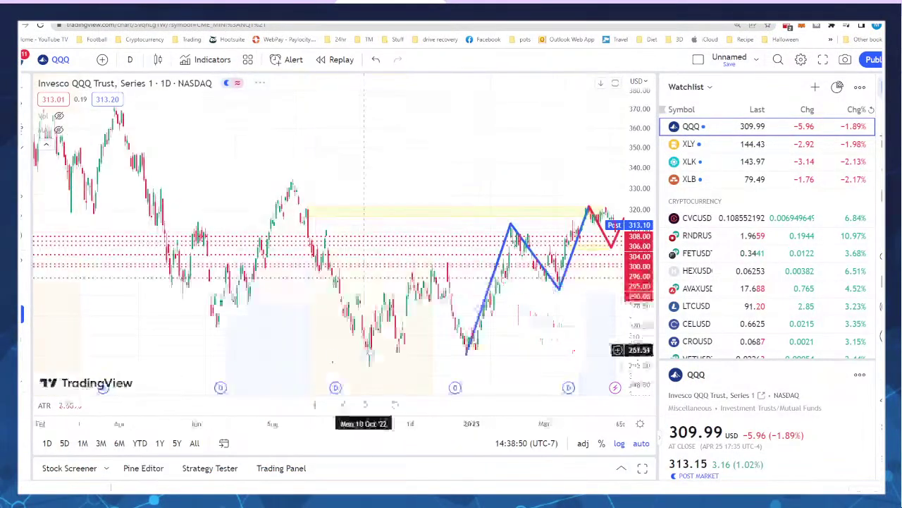
type("FRC")
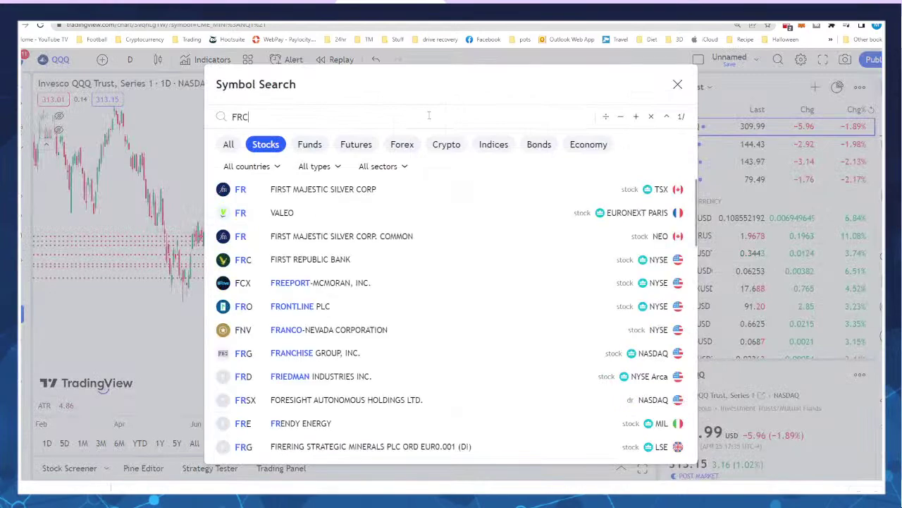
key("Return")
- Examine FRC's daily candles from the March decline to the late-April drop around the dotted price levels
scroll(495, 305, "up", 10)
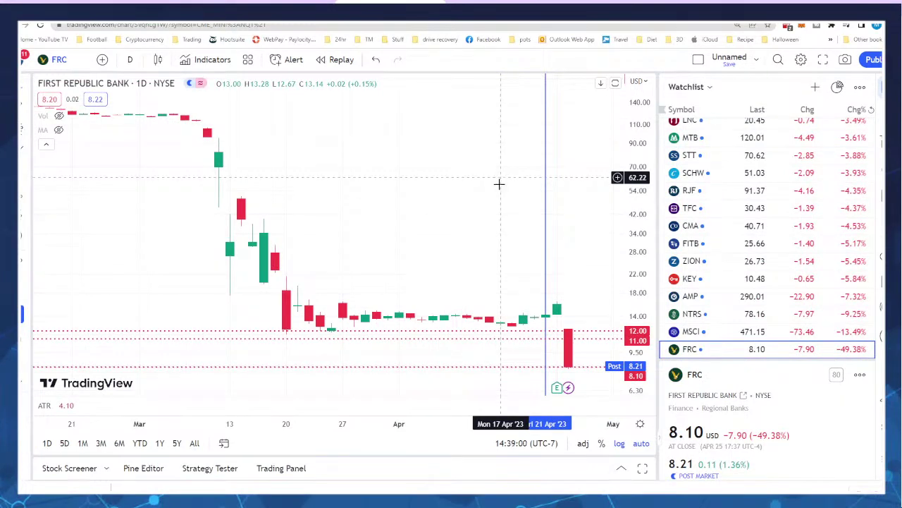
scroll(400, 317, "up", 3)
left_click_drag(307, 341, 389, 360)
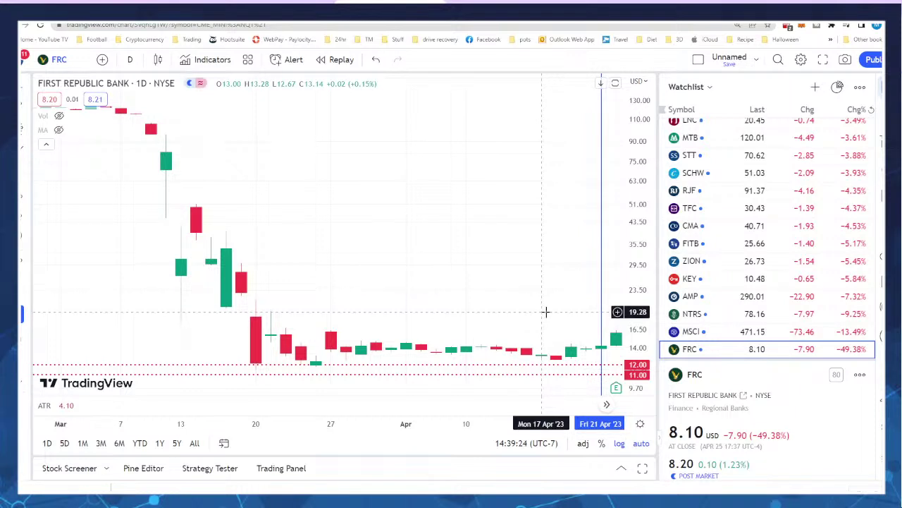
left_click_drag(540, 314, 526, 319)
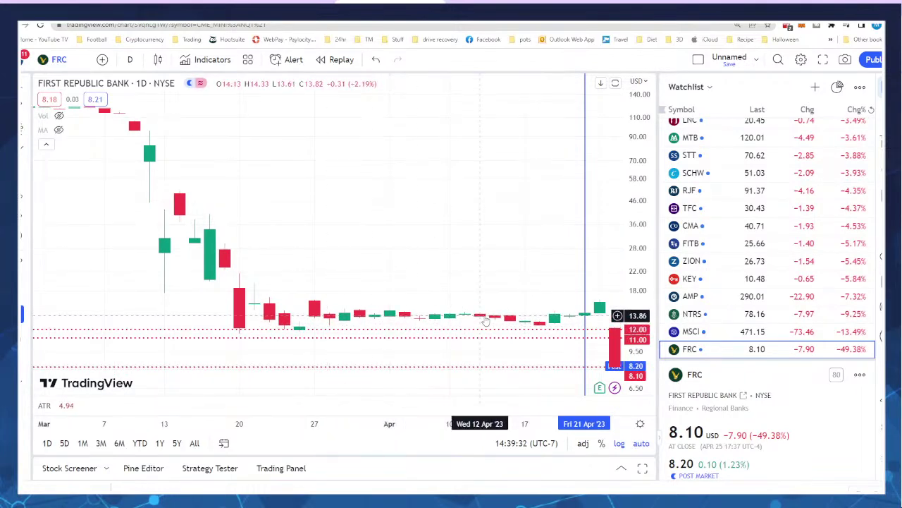
scroll(482, 270, "up", 3)
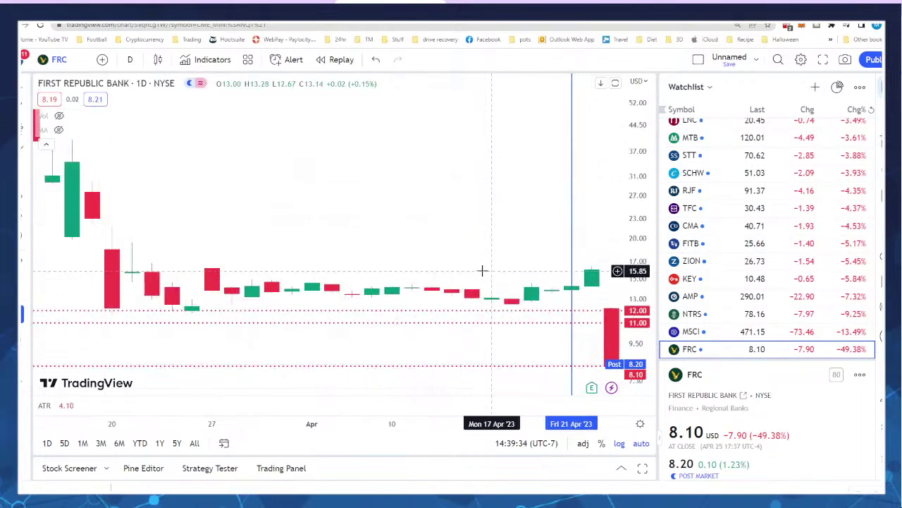
scroll(483, 270, "up", 2)
scroll(504, 298, "right", 4)
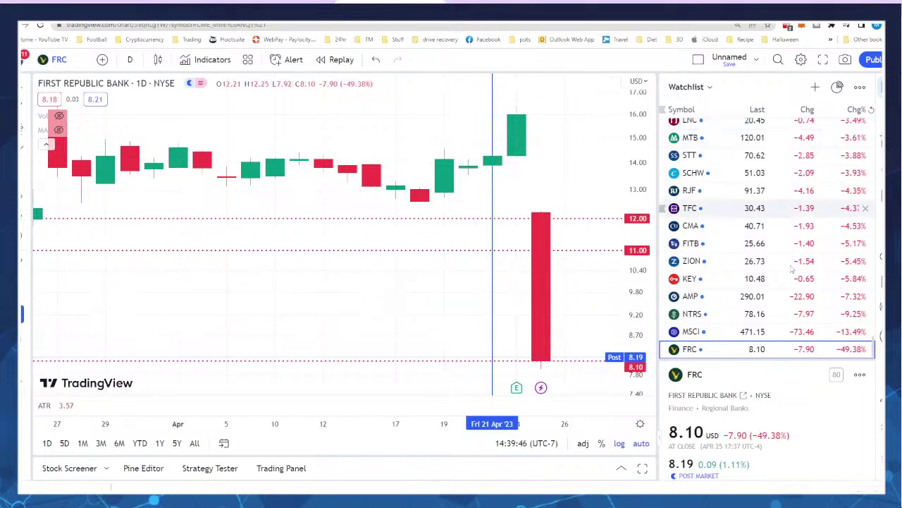
- Review the daily charts of the weak financial stocks MSCI, NTRS, AMP and KEY from the watchlist
left_click(698, 335)
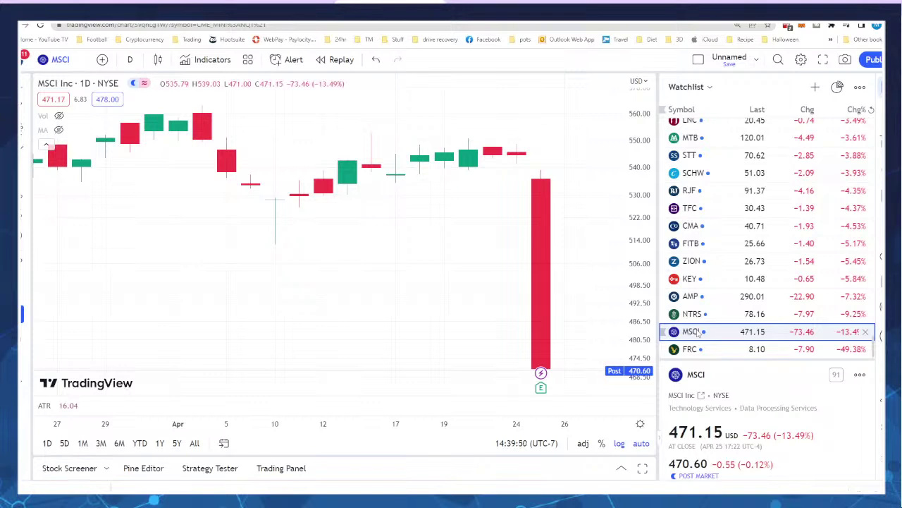
left_click(697, 318)
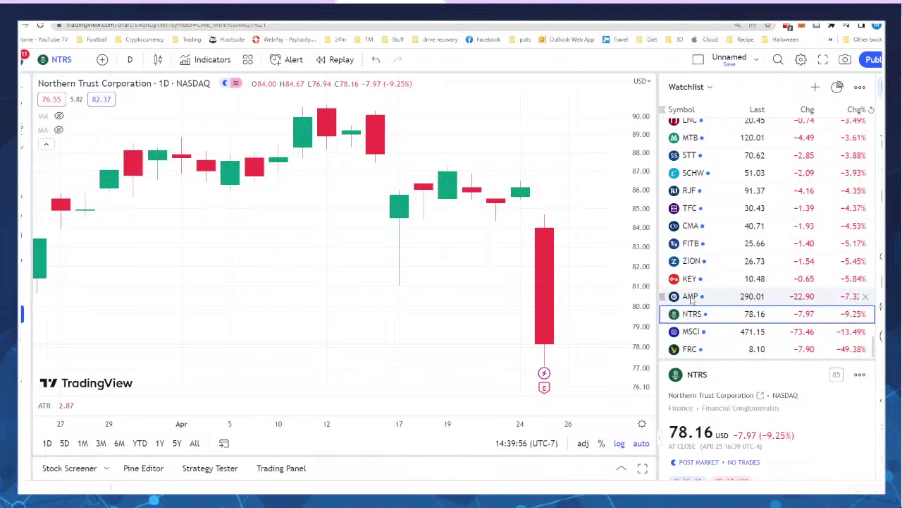
left_click(693, 300)
left_click(717, 282)
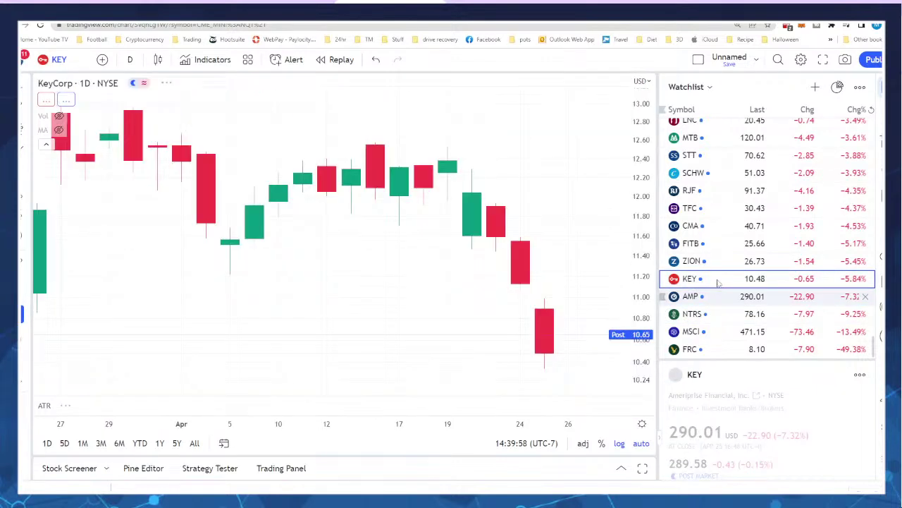
- Review the daily charts of BRO and MCO at the head of the watchlist's Financials section
scroll(716, 282, "up", 15)
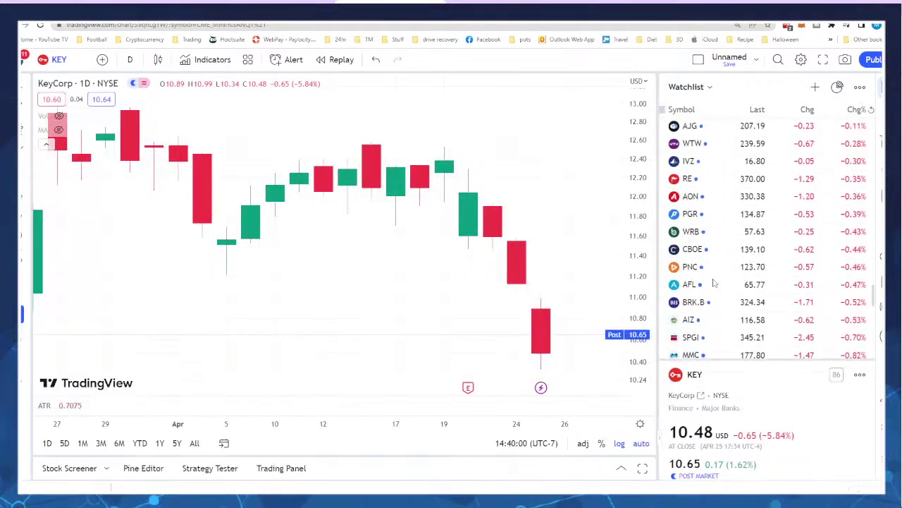
scroll(714, 283, "up", 6)
scroll(712, 232, "down", 1)
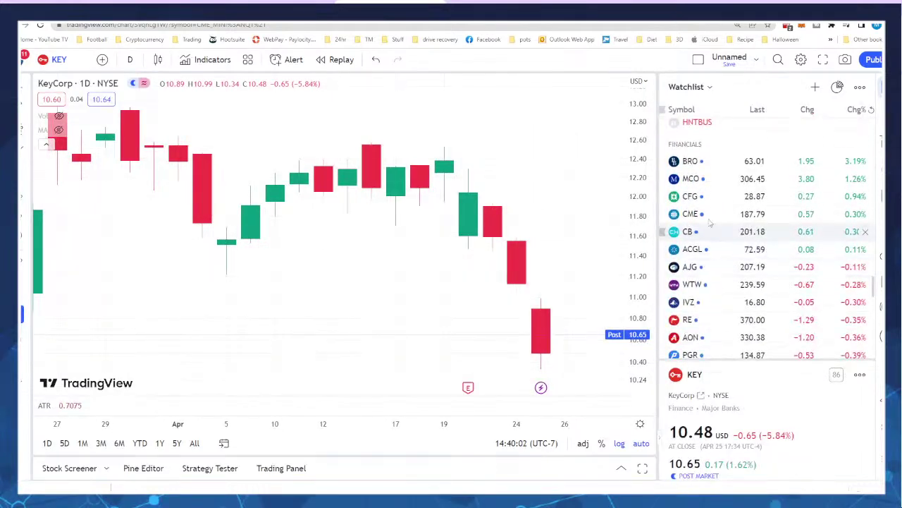
left_click(691, 162)
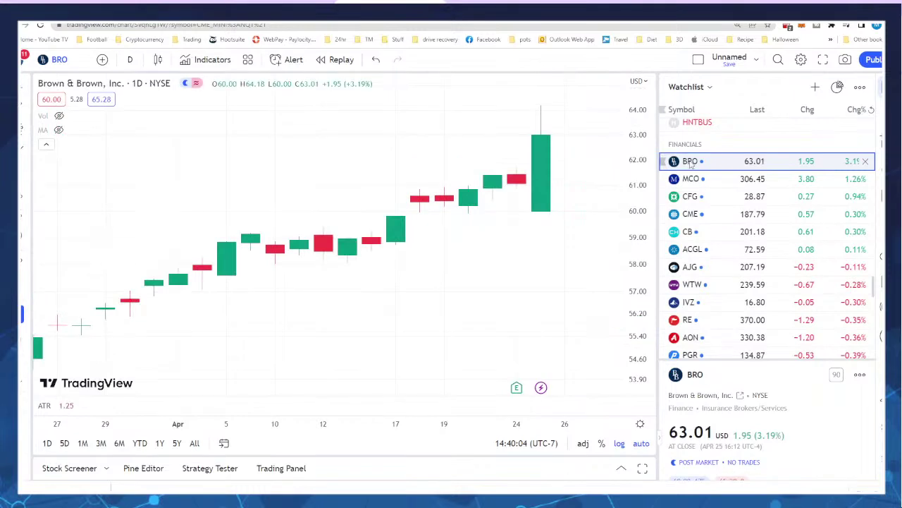
left_click(691, 181)
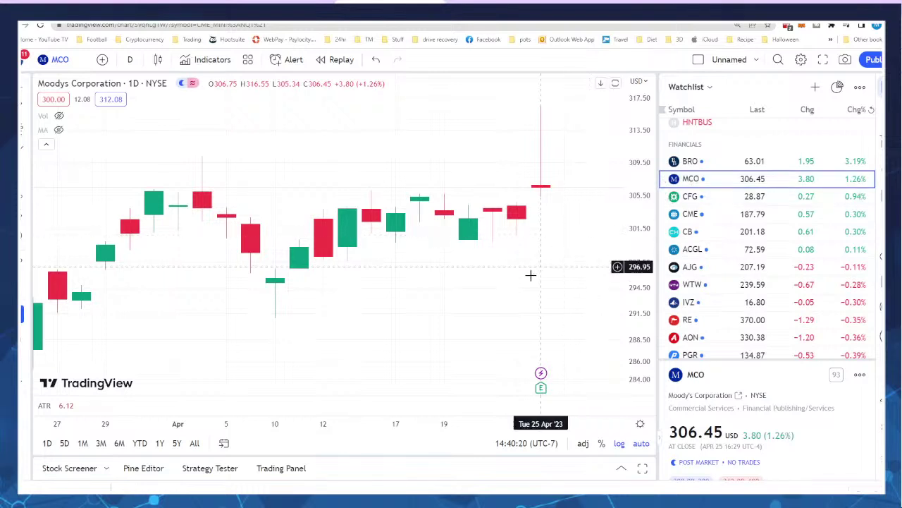
- Show the hidden moving average on the MCO chart and set its length to 8
left_click(58, 130)
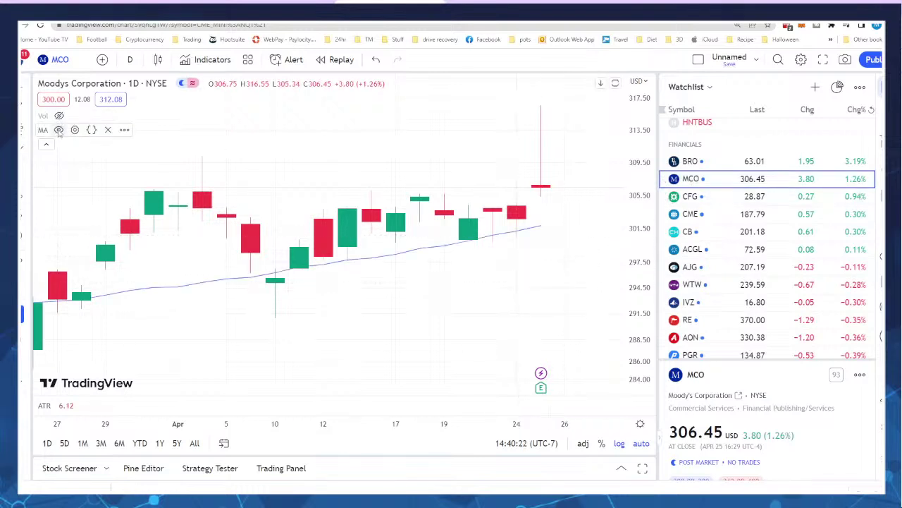
double_click(390, 254)
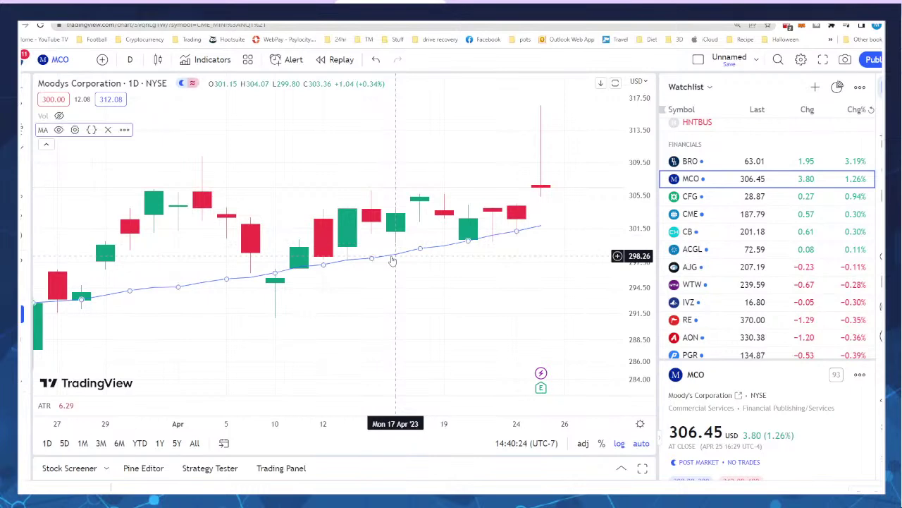
double_click(399, 210)
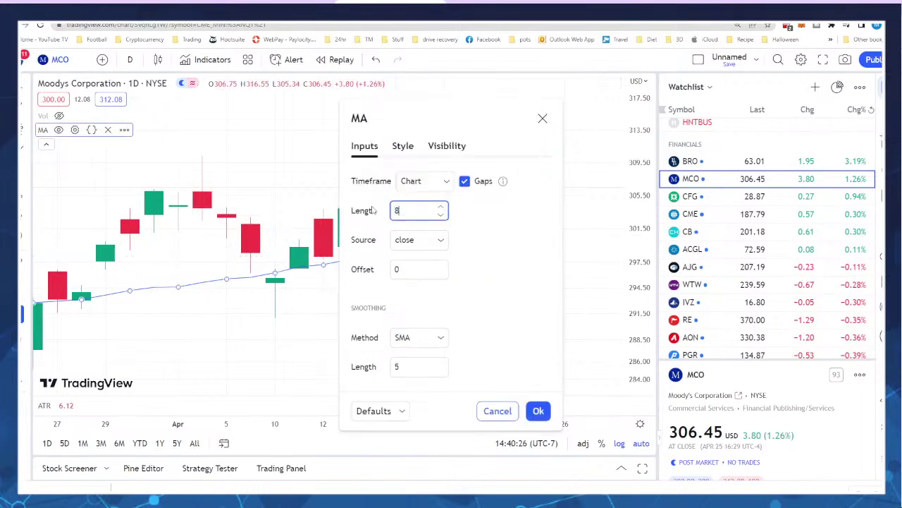
type("8")
left_click(538, 410)
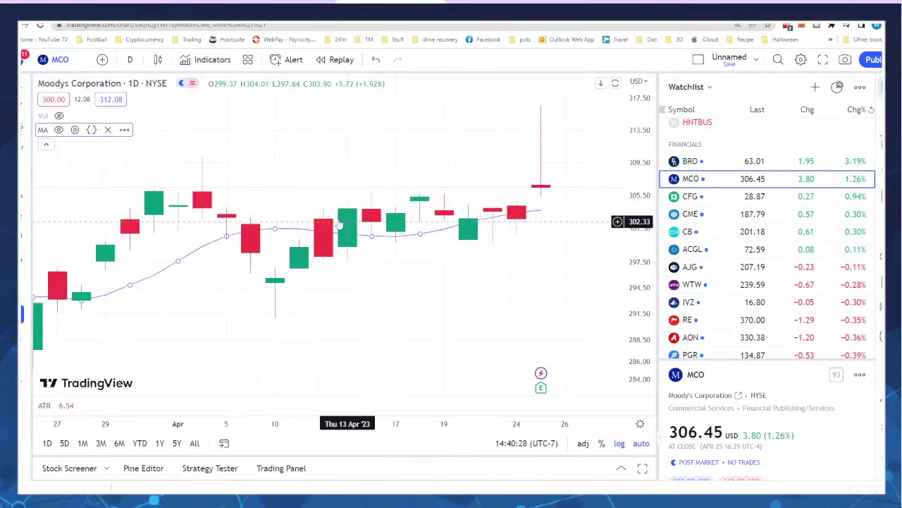
- Add a second Moving Average indicator to the MCO daily chart from the built-in technical indicators
left_click(243, 152)
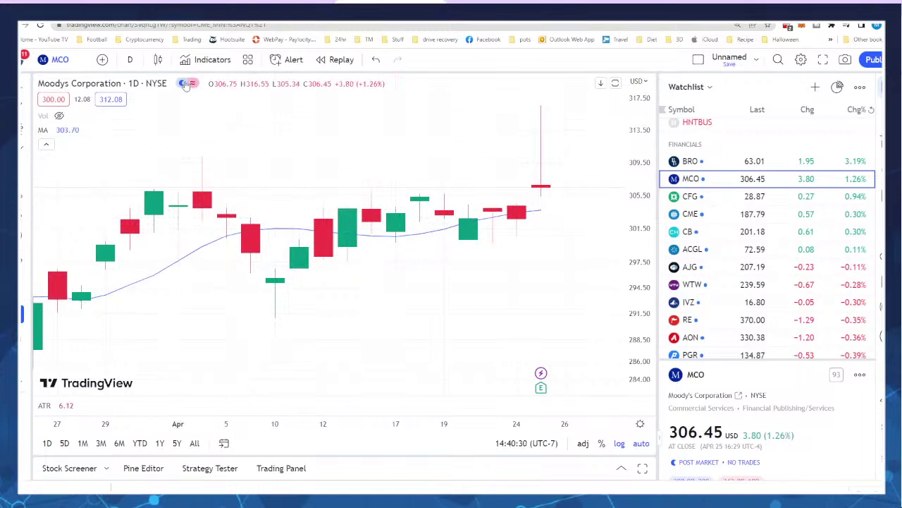
left_click(204, 61)
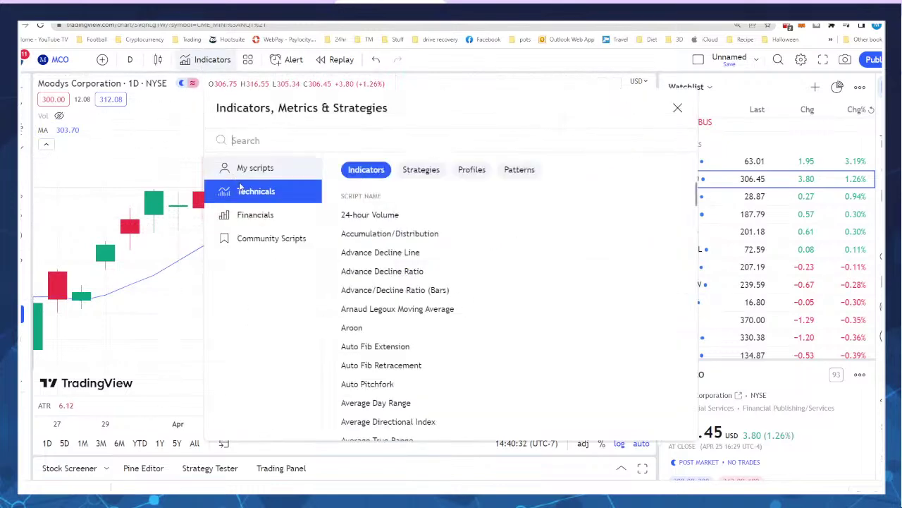
type("mov")
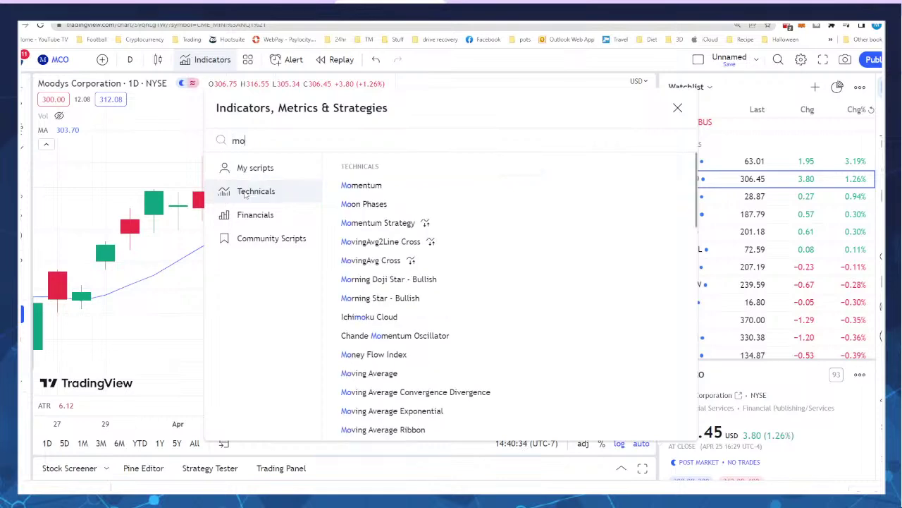
left_click(377, 230)
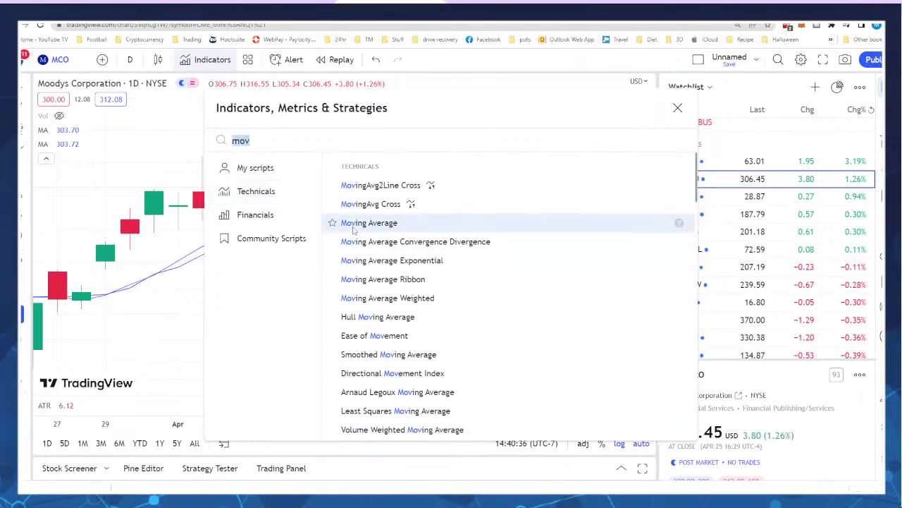
left_click(539, 269)
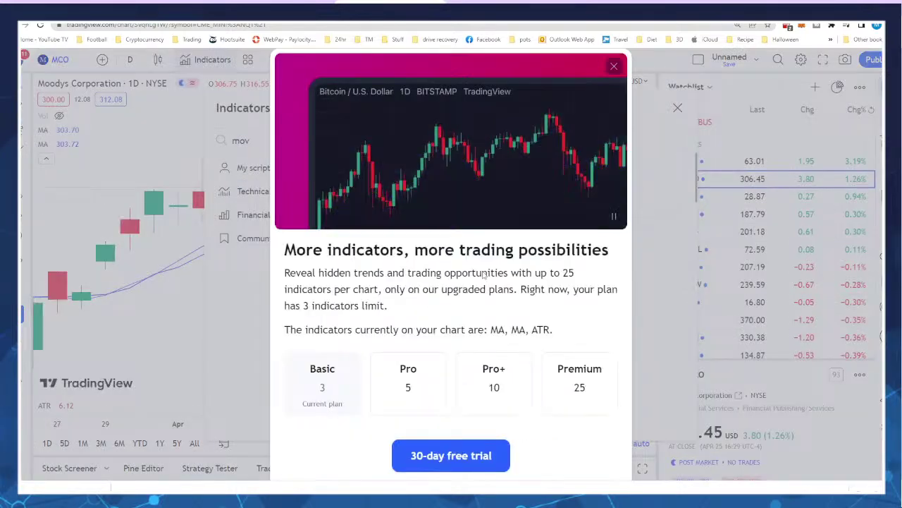
left_click(618, 66)
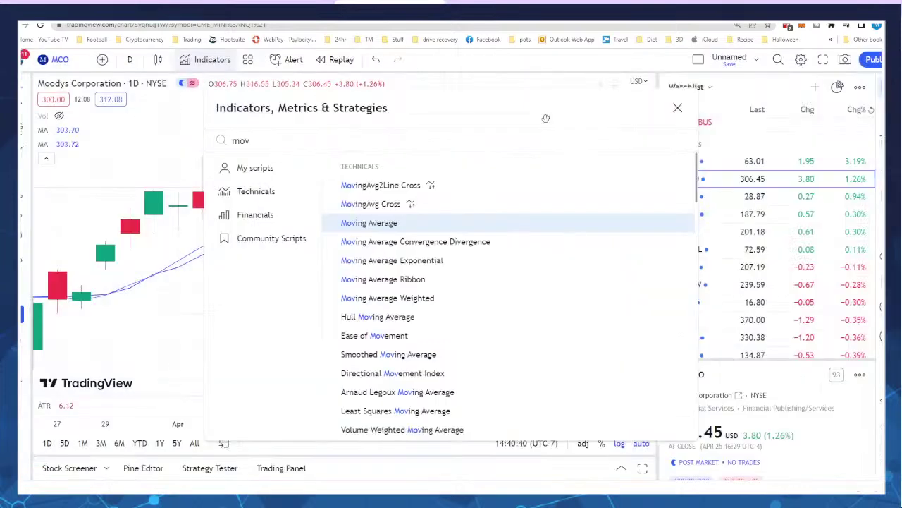
left_click(677, 108)
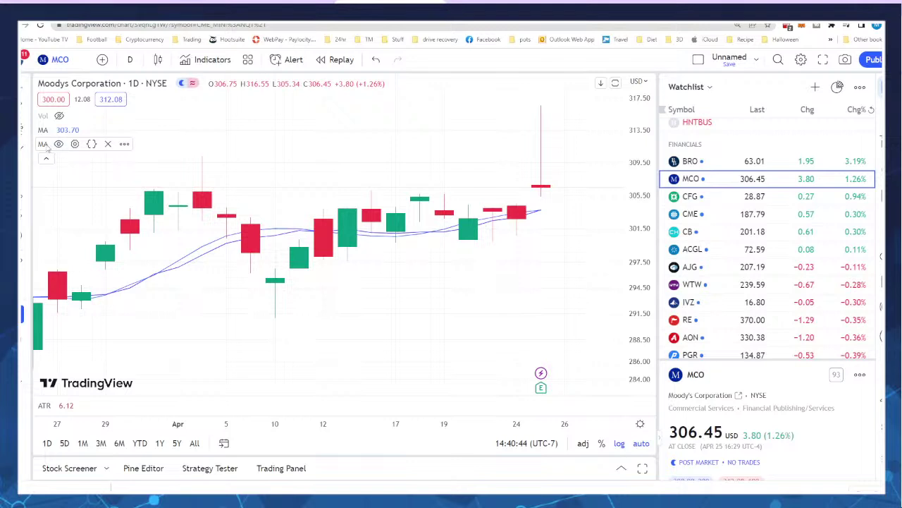
- Set the length of the second moving average on the MCO chart to 89
left_click(75, 144)
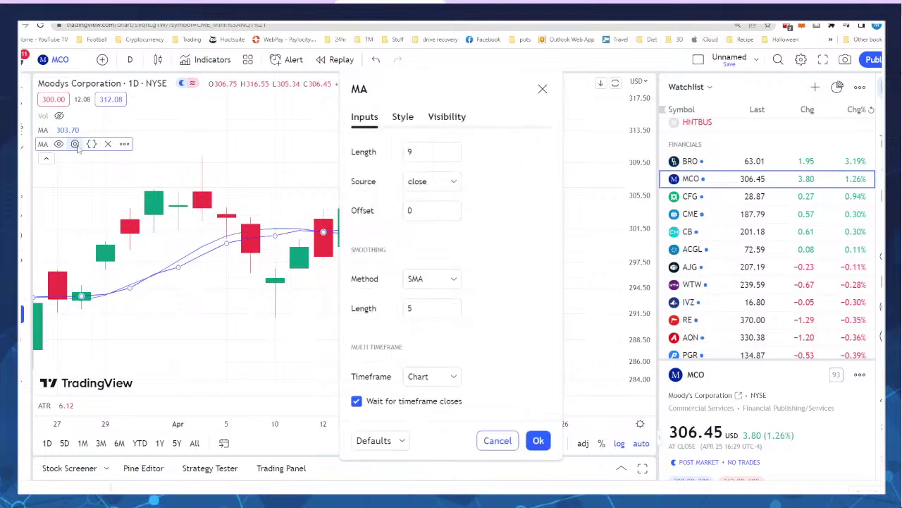
double_click(415, 153)
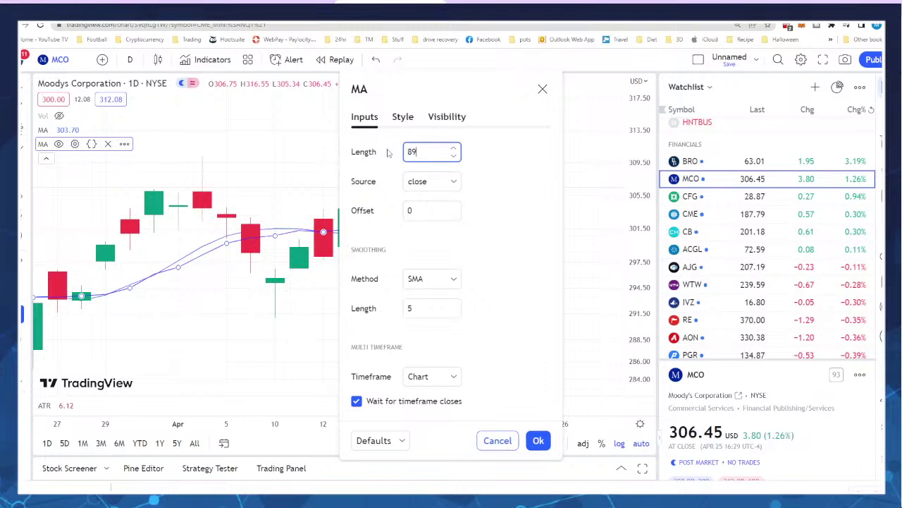
left_click(538, 440)
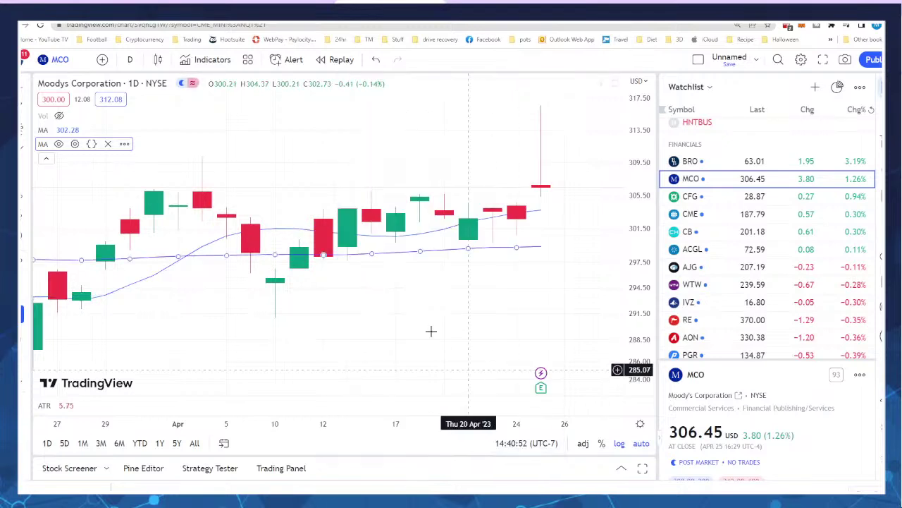
- Examine where the two moving averages cross on the MCO daily chart and check the inputs of the shorter one
scroll(199, 286, "down", 2)
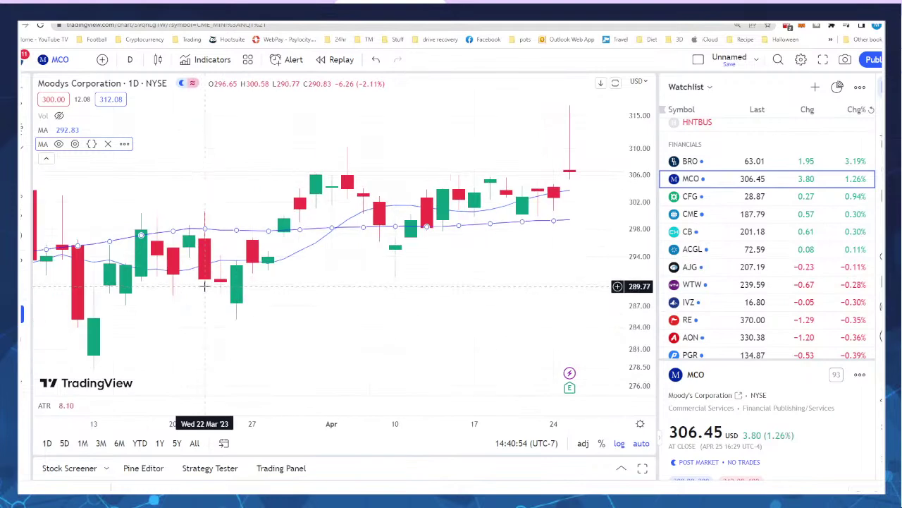
left_click(289, 240)
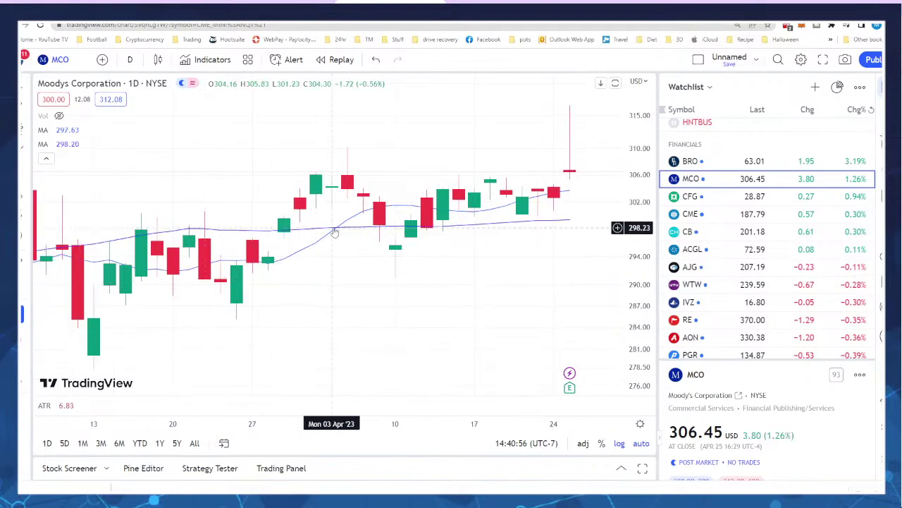
double_click(318, 244)
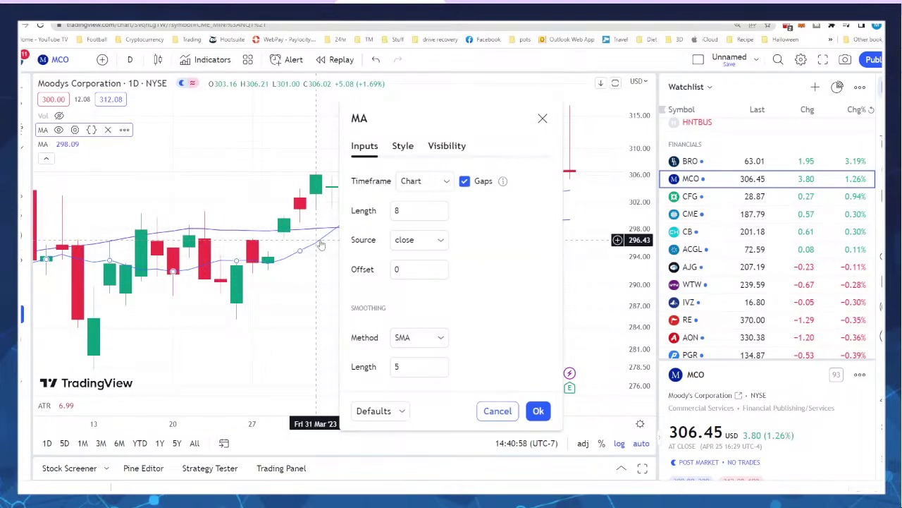
left_click(542, 117)
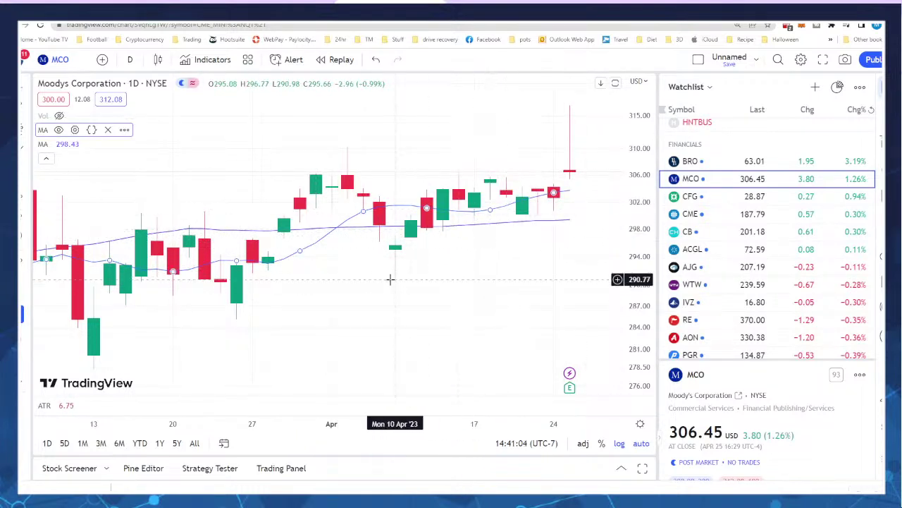
scroll(387, 303, "down", 5)
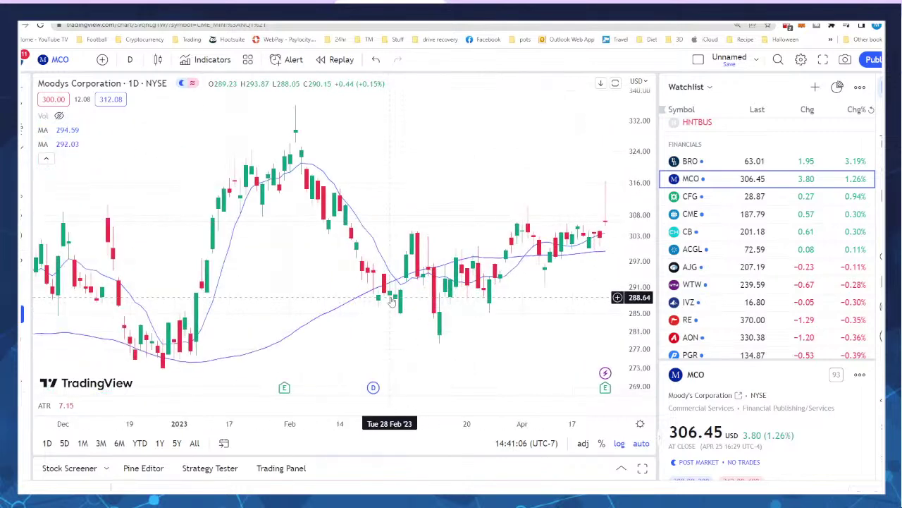
scroll(387, 297, "up", 4)
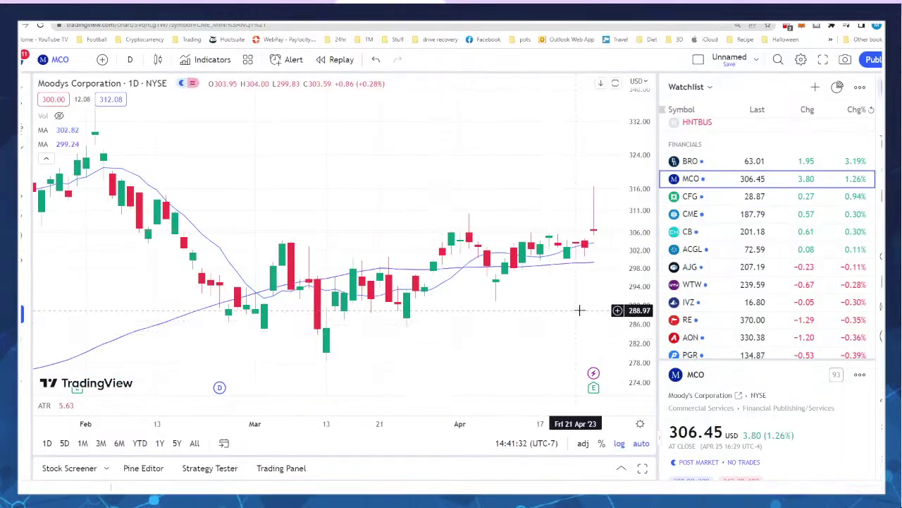
- Show the Light Crude Oil futures chart (CL1!) from the watchlist's Top 7 section to compare its moving averages
scroll(751, 310, "down", 10)
scroll(751, 310, "up", 15)
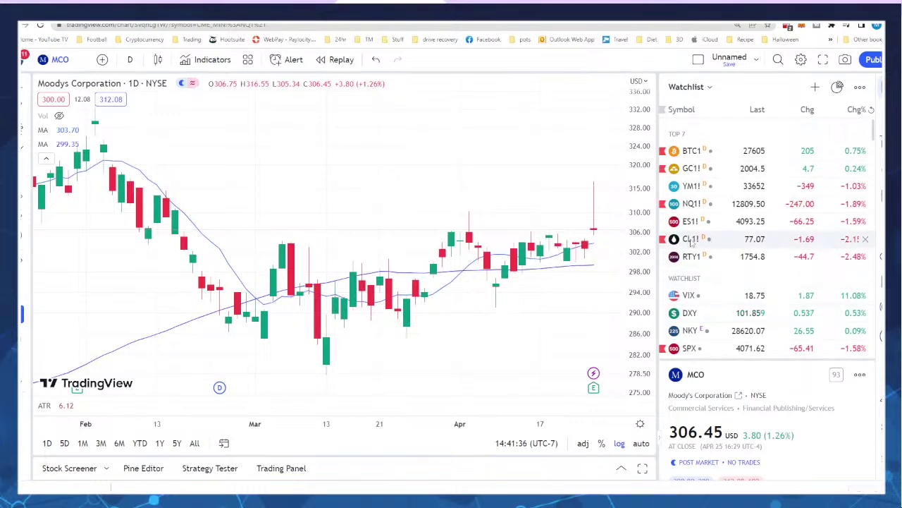
left_click(691, 240)
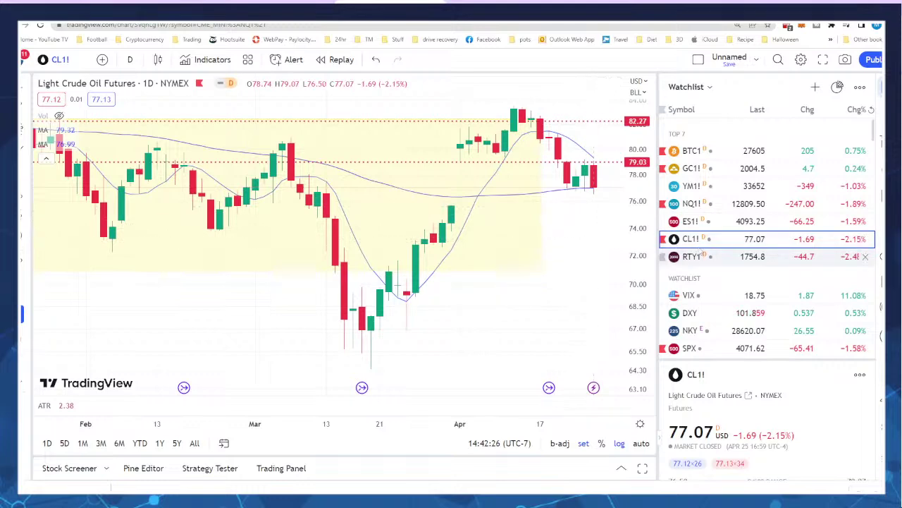
- Switch to the S&P 500 E-mini futures chart (ES1!) and hide both moving averages
left_click(687, 222)
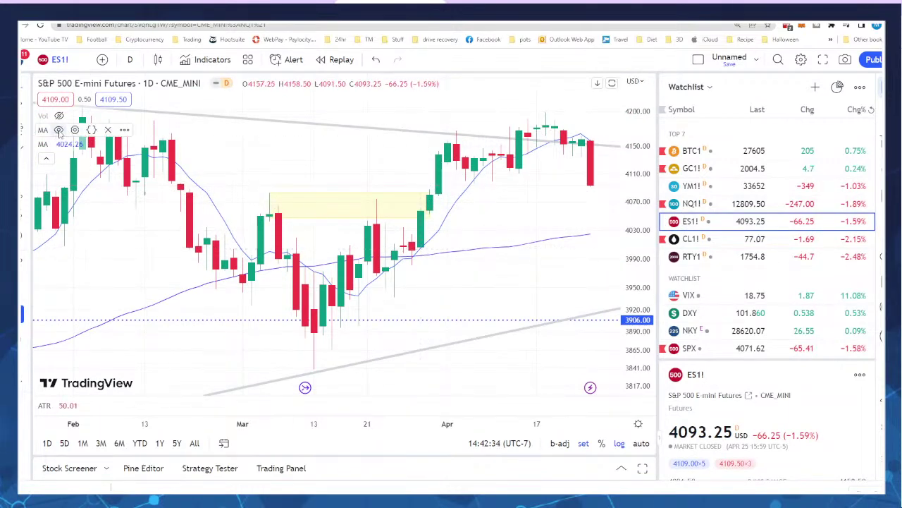
left_click(60, 131)
left_click(59, 144)
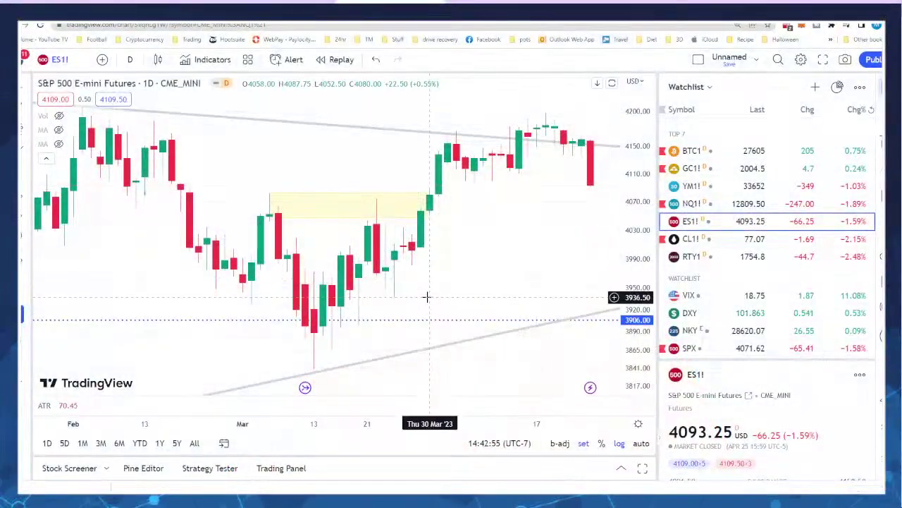
- Delete the yellow rectangle over the March 2023 candles, between the two grey trend lines on the ES1! chart
scroll(428, 296, "down", 8)
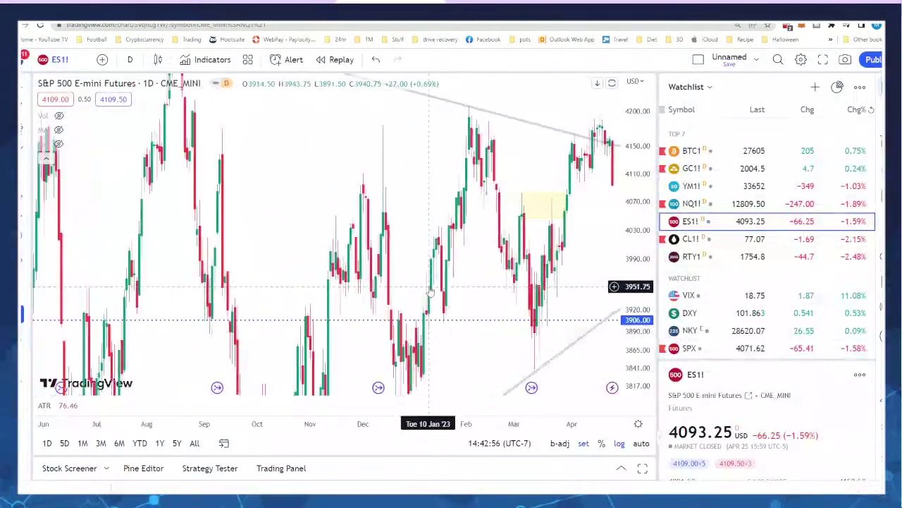
double_click(639, 242)
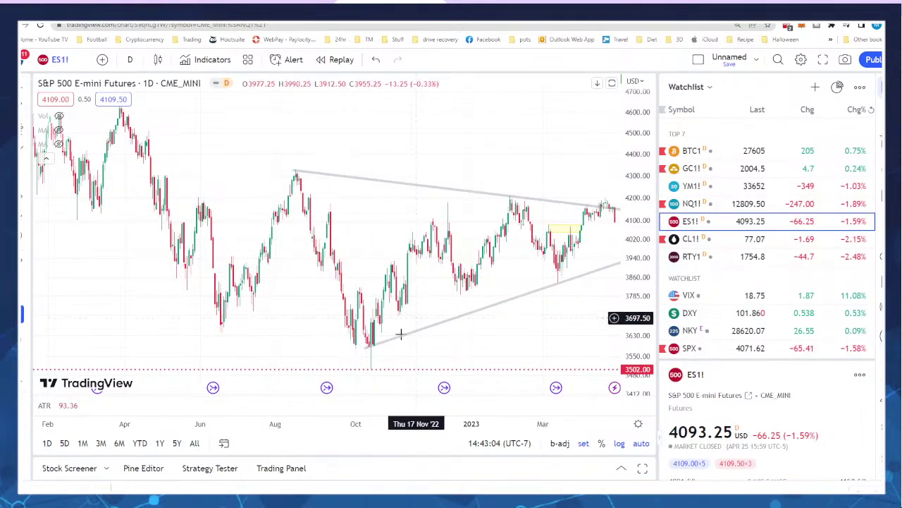
scroll(569, 318, "up", 2)
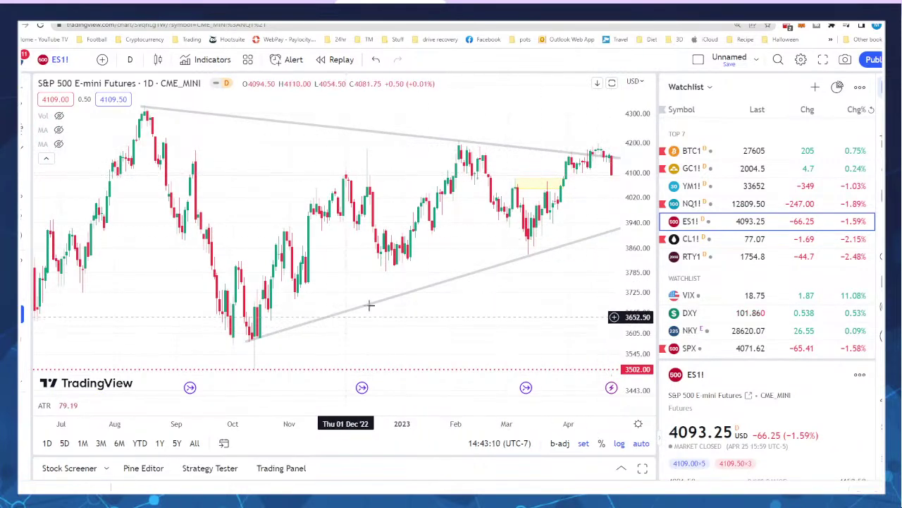
left_click(531, 194)
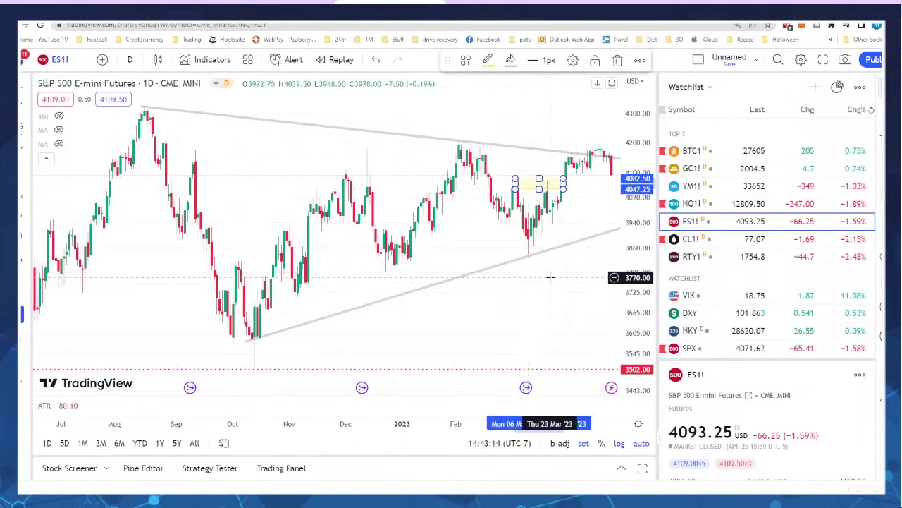
key("Delete")
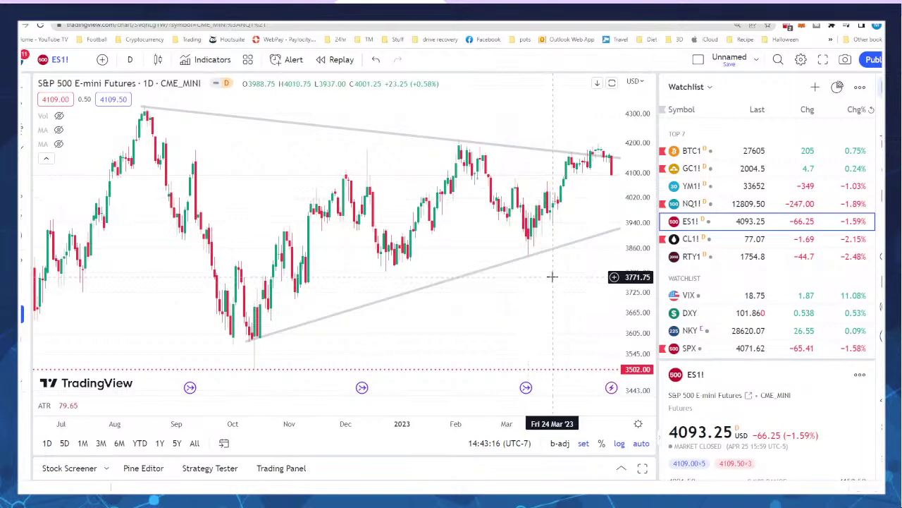
- Set the chart's grid lines to None in the appearance settings
scroll(552, 277, "up", 2)
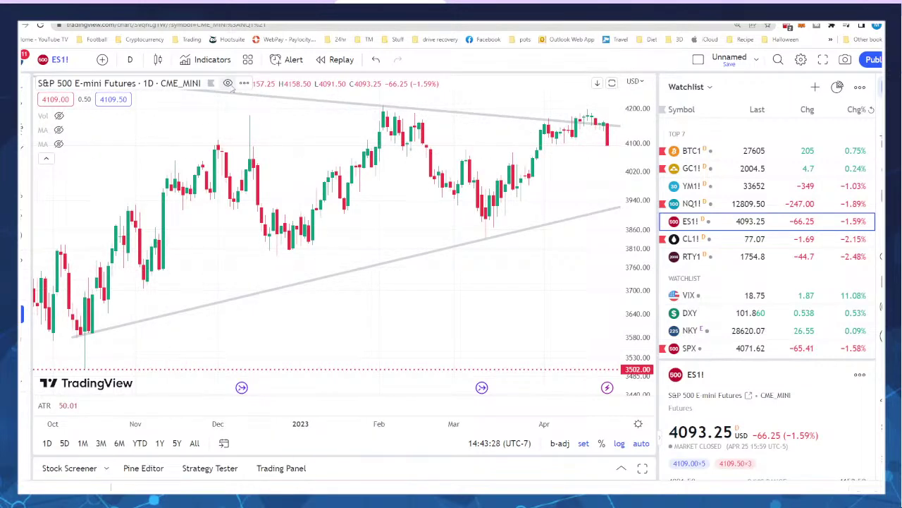
left_click(243, 83)
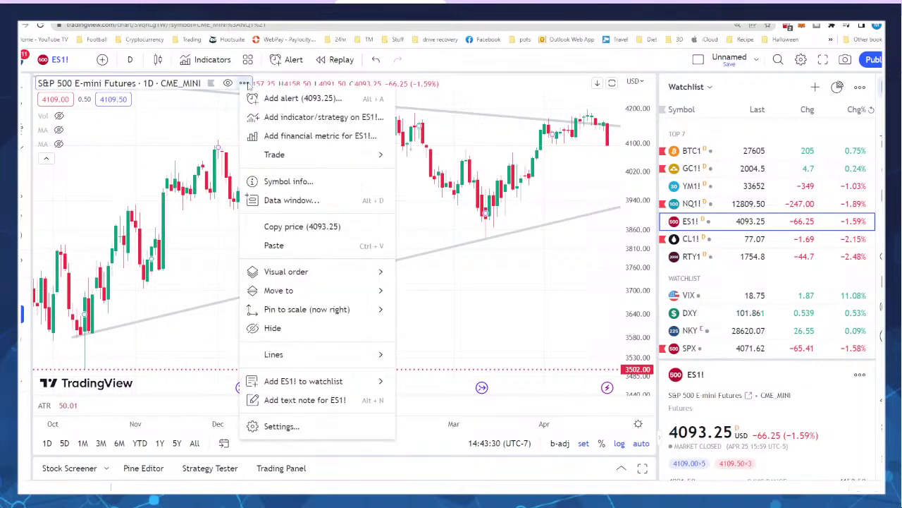
left_click(279, 427)
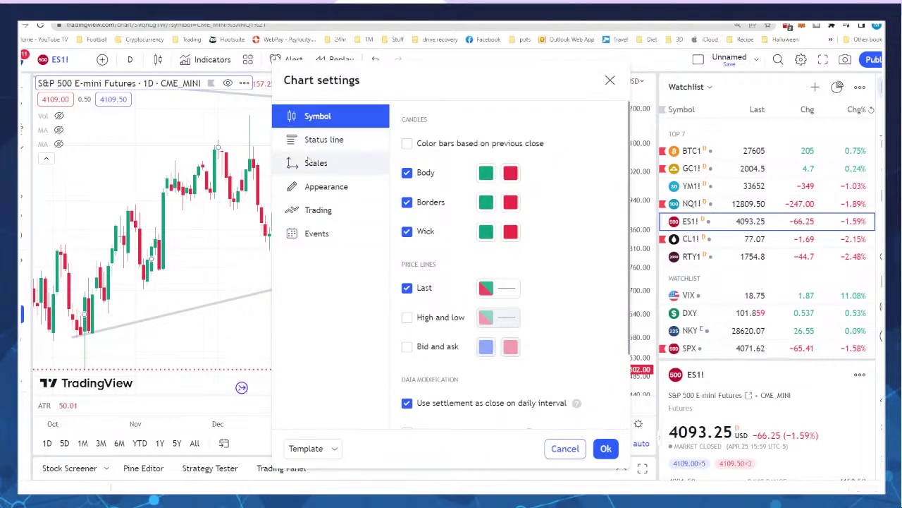
left_click(315, 189)
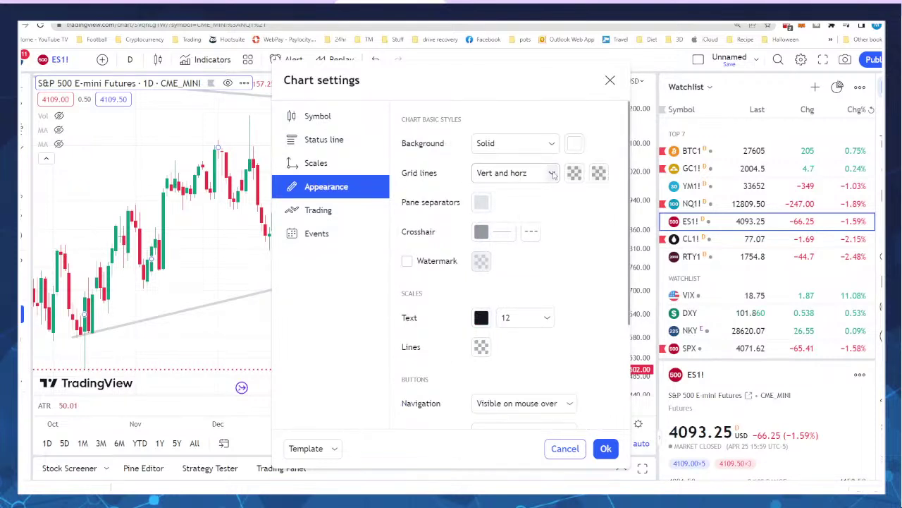
left_click(553, 174)
left_click(494, 253)
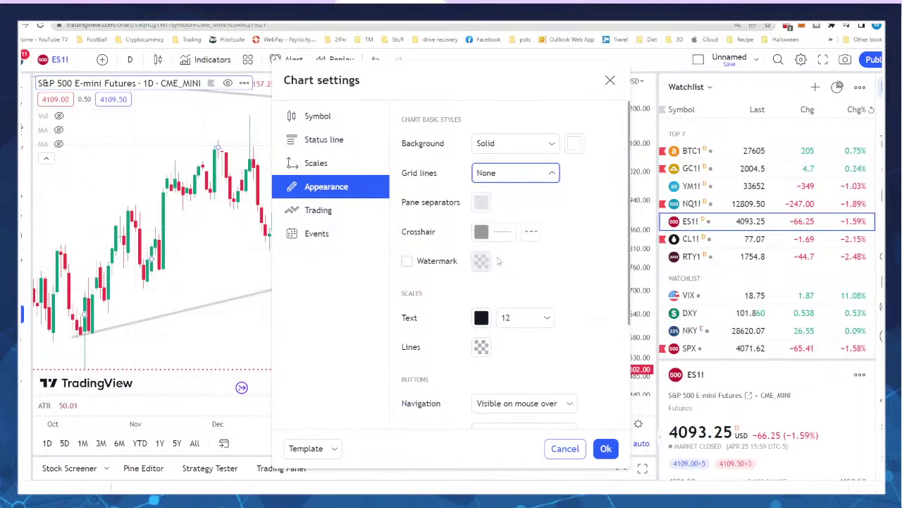
left_click(606, 449)
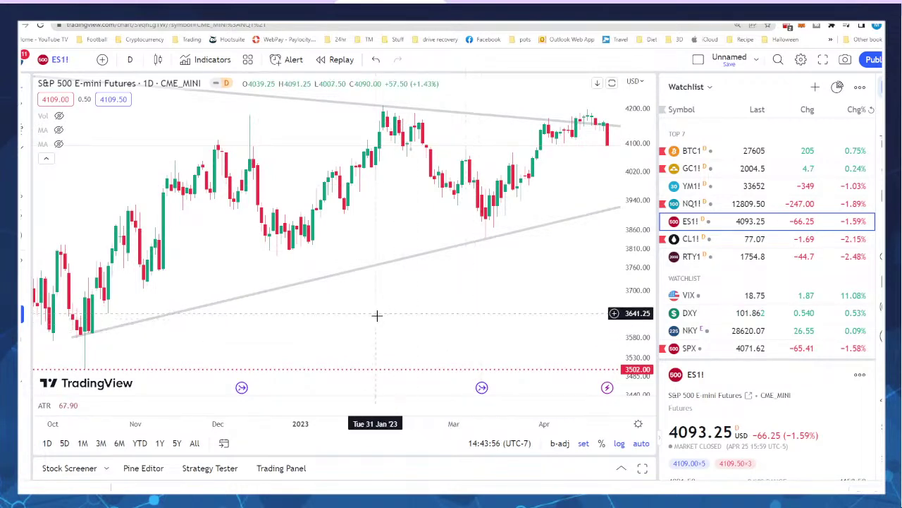
- Switch the chart to MCO and examine its daily candles from March to late April
type("MCO")
key("Return")
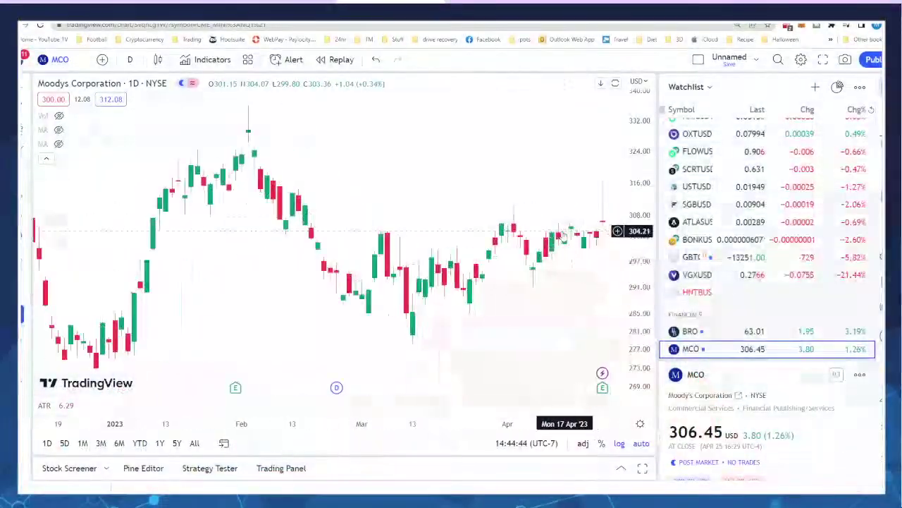
scroll(562, 237, "up", 3)
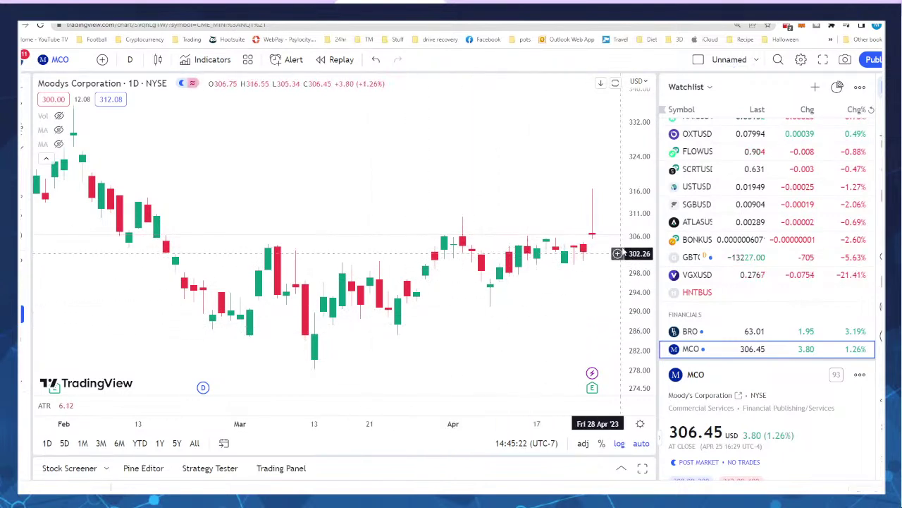
scroll(584, 289, "up", 2)
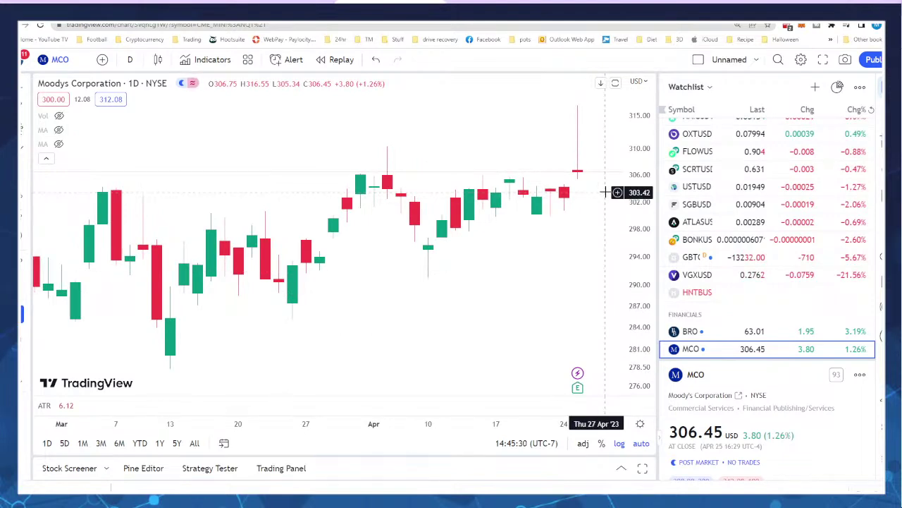
- Try to place a horizontal line at the low of MCO's April 25 candle, 305.34
left_click(27, 111)
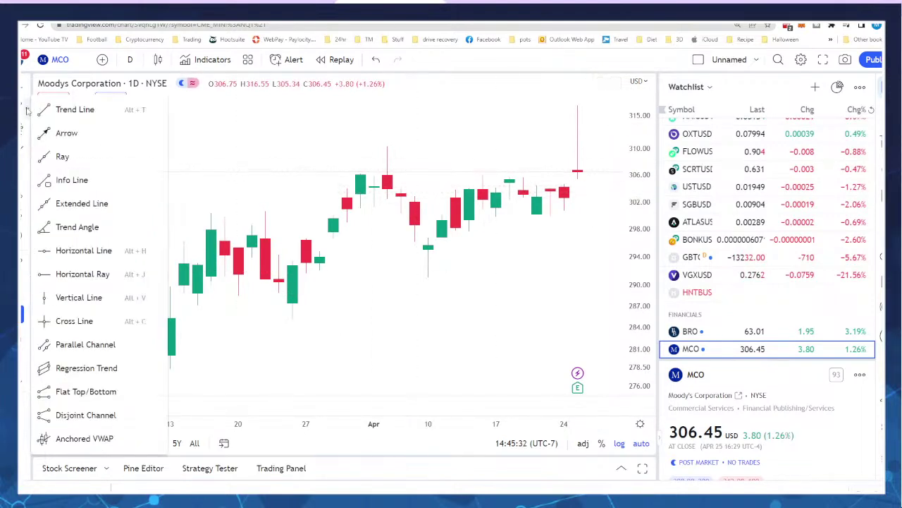
left_click(83, 251)
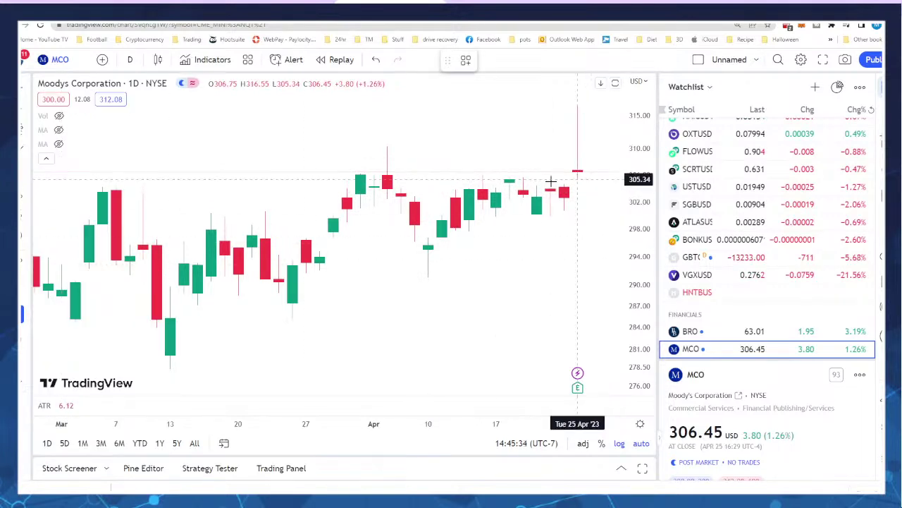
left_click(577, 179)
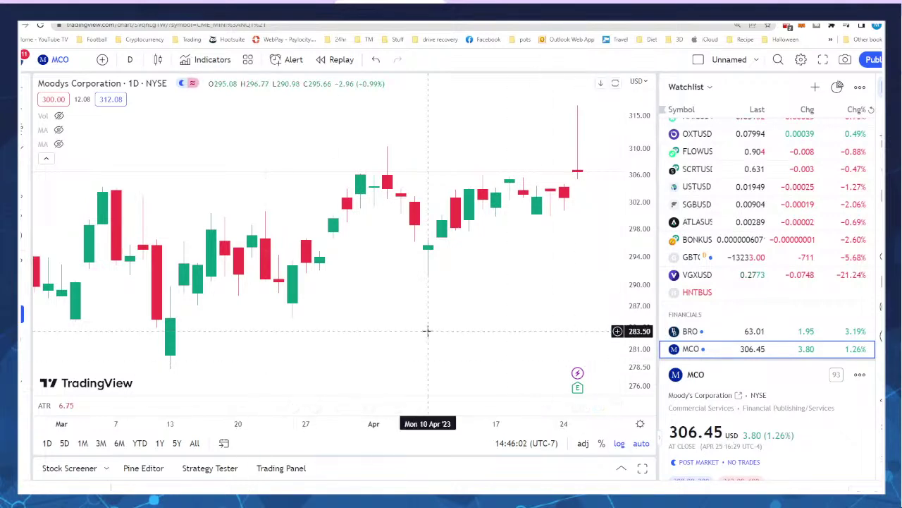
- Switch the chart to SBUX and draw a horizontal line at 108.83, the low of the April 25 candle
type("S")
type("BL")
key("Escape")
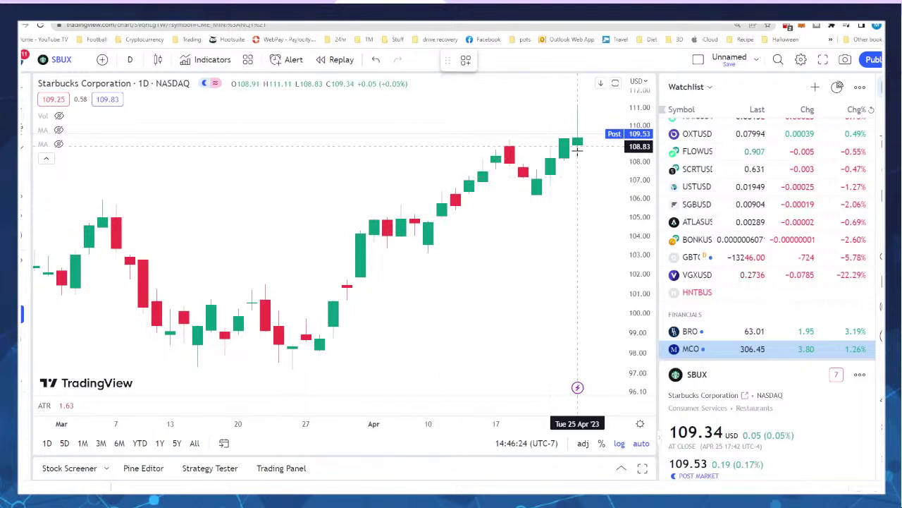
key("alt+h")
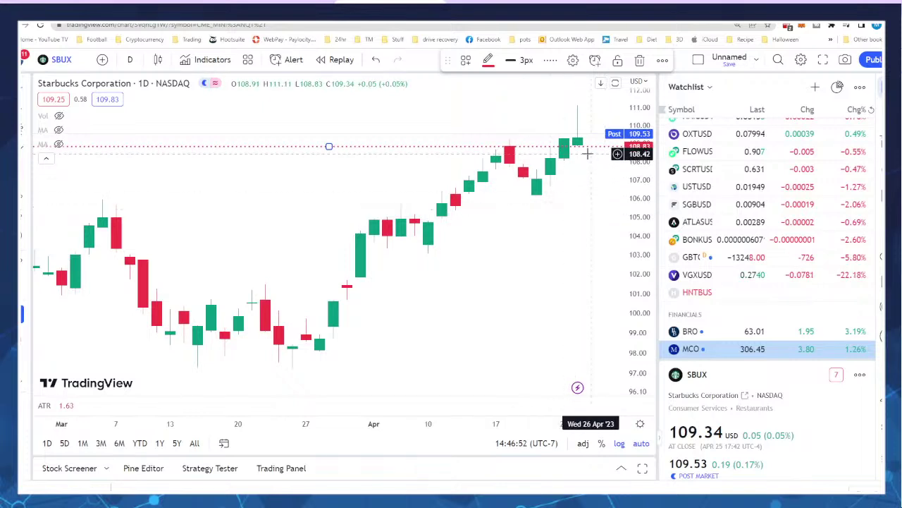
scroll(568, 322, "up", 5)
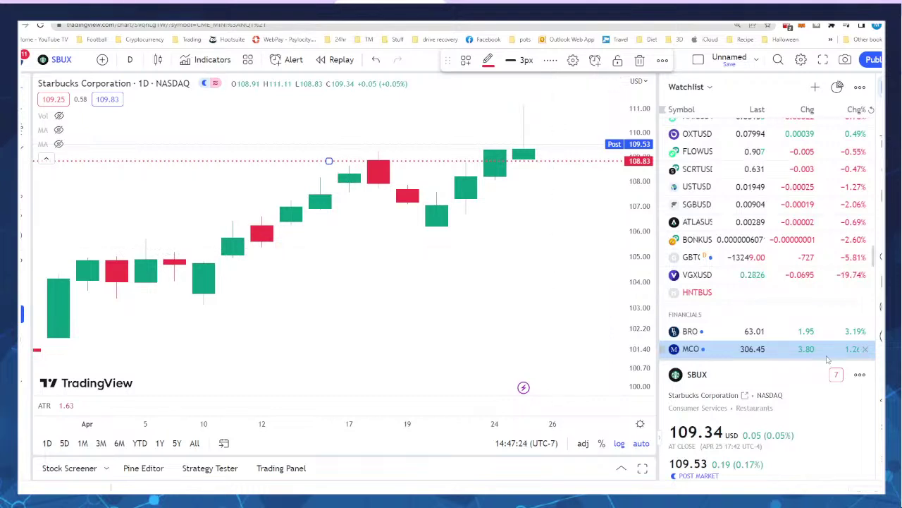
scroll(381, 253, "down", 5)
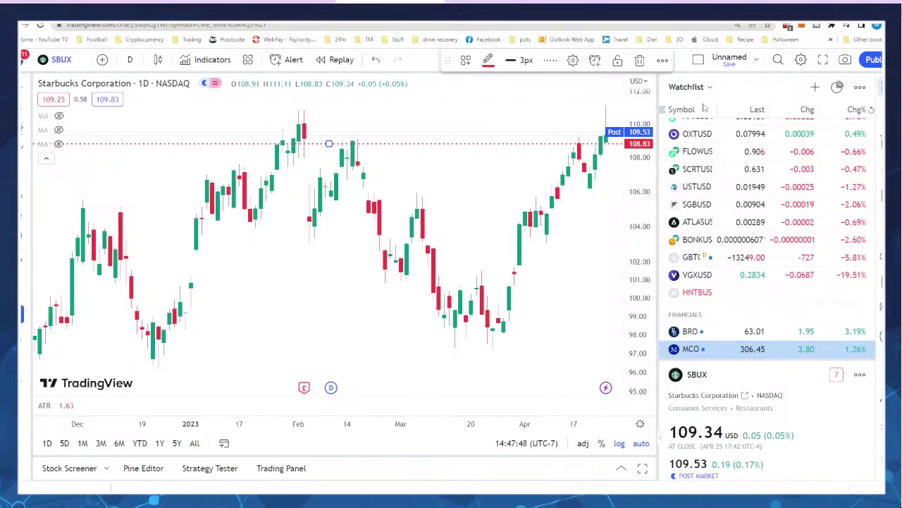
left_click(318, 288)
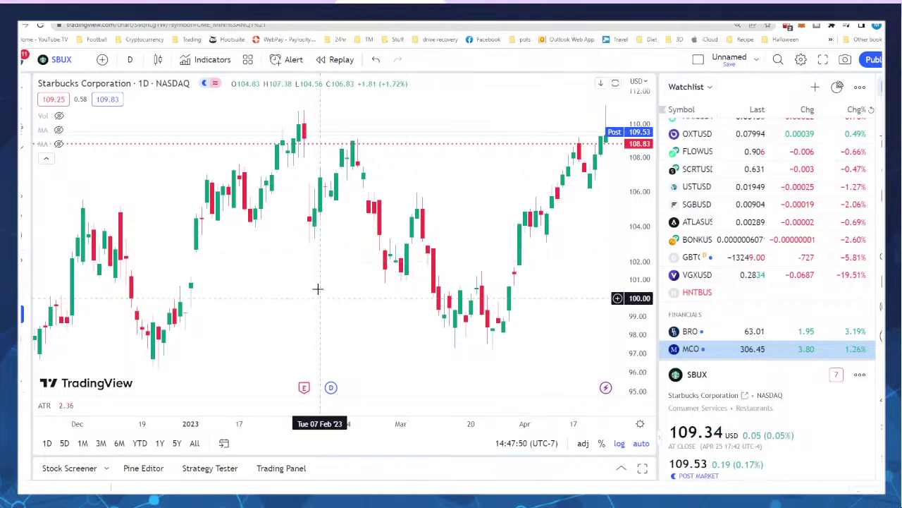
- Switch the chart to XLE, leaving empty space after the latest daily candle
type("XLE")
key("Return")
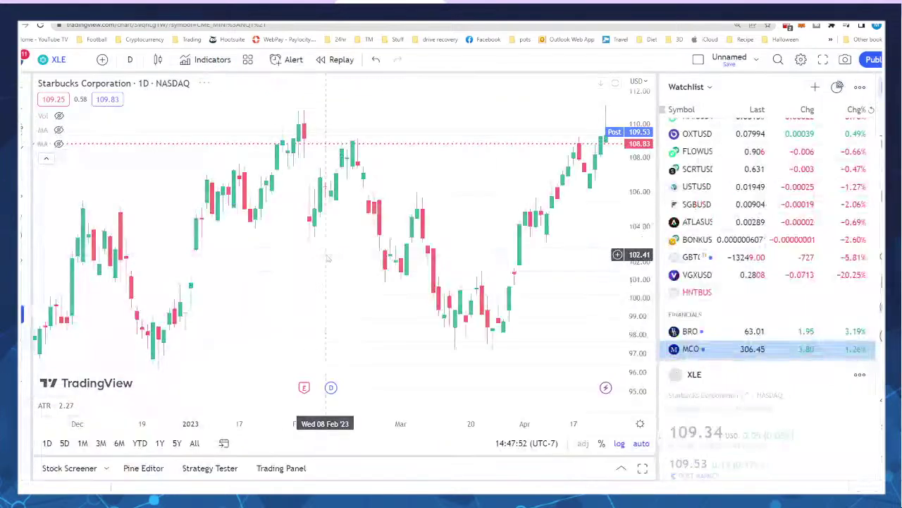
left_click_drag(560, 353, 395, 329)
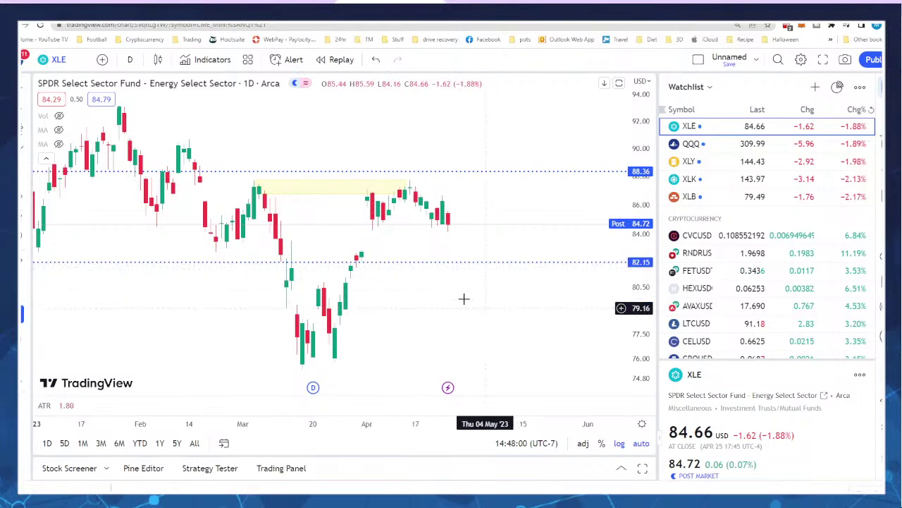
- Draw a steep trend line from XLE's April 25 close at 84.66 down to about 82.13 and move it to early May
left_click(29, 112)
left_click(67, 110)
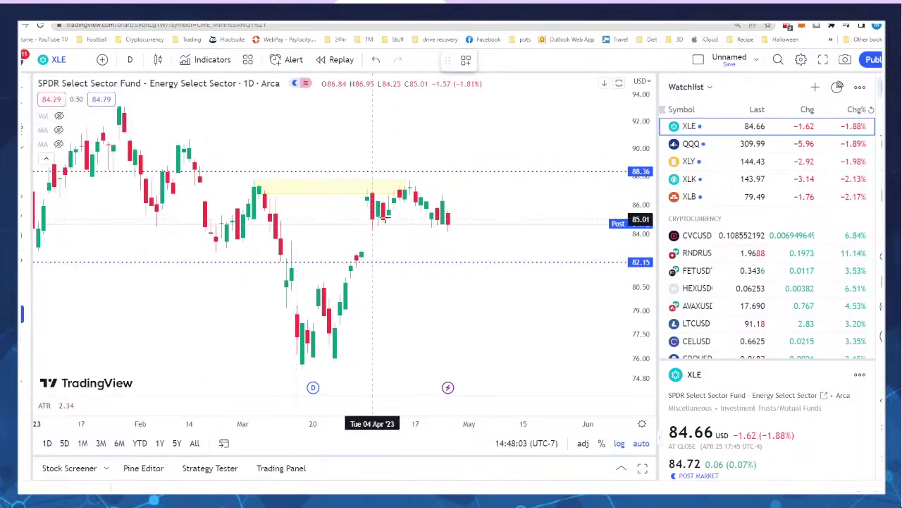
left_click(446, 225)
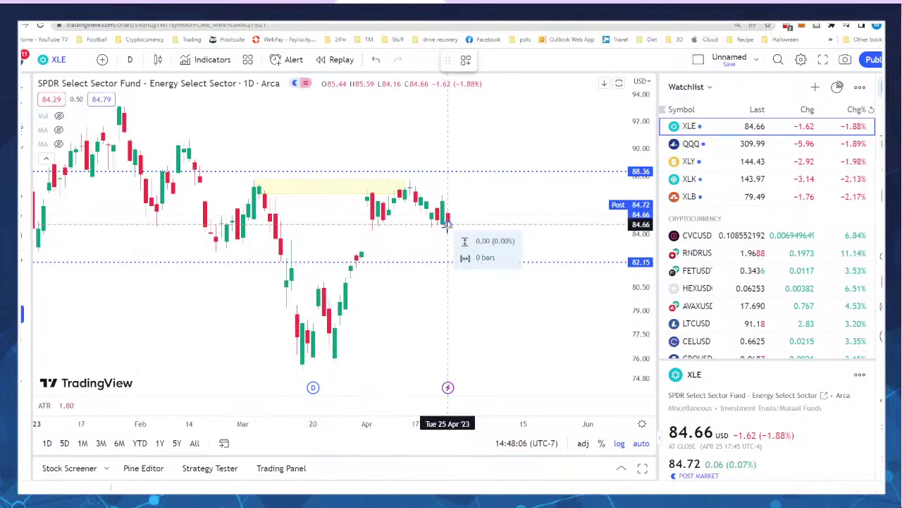
left_click(451, 261)
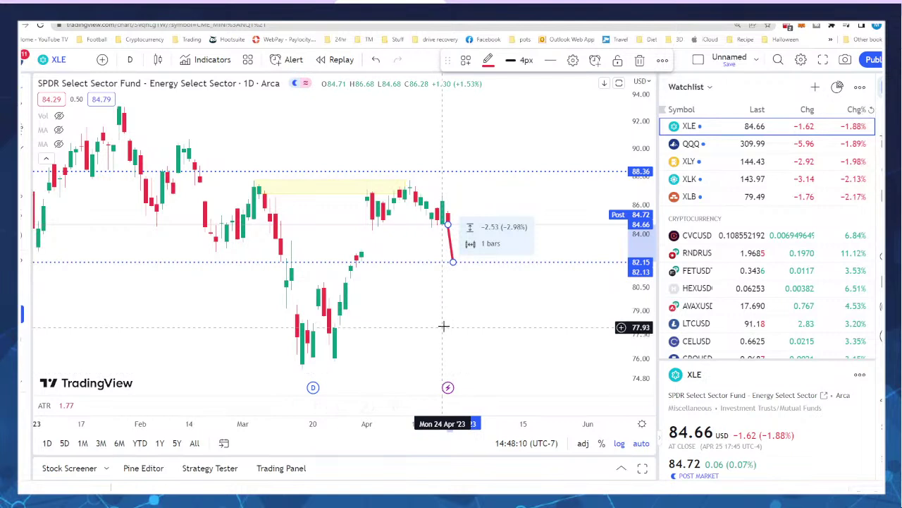
left_click(443, 325)
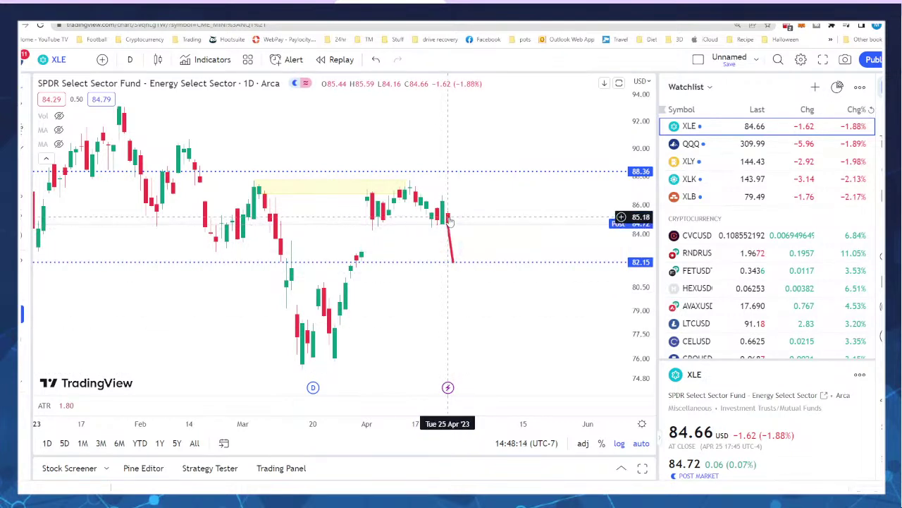
left_click(451, 245)
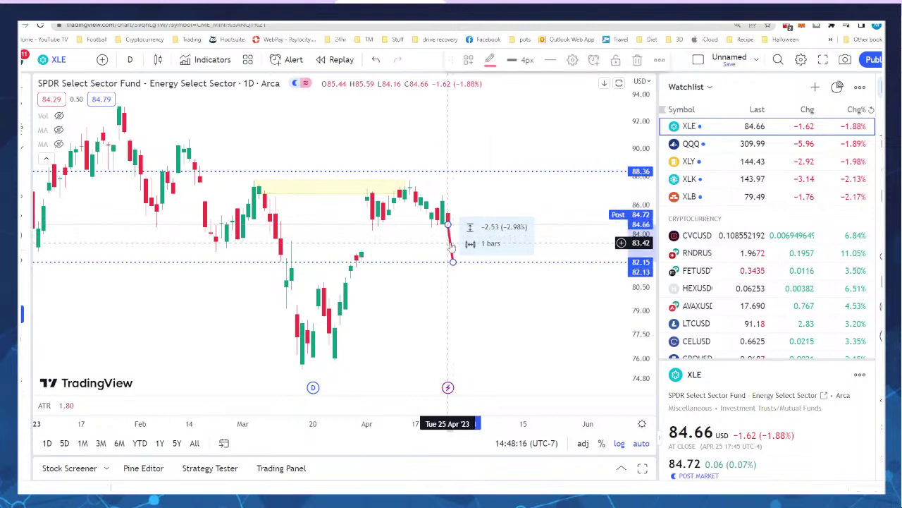
left_click_drag(452, 246, 483, 245)
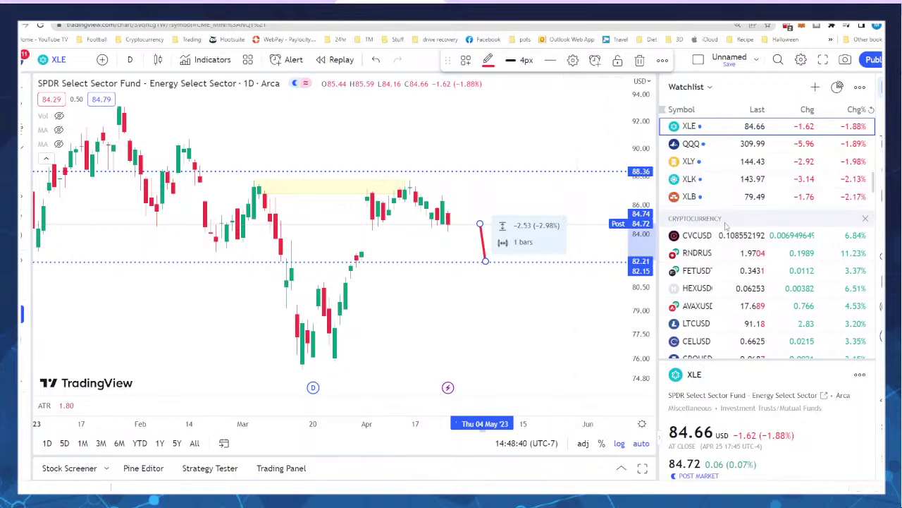
- Review the daily charts of the index futures ES1! and NQ1! from the watchlist
scroll(722, 220, "up", 10)
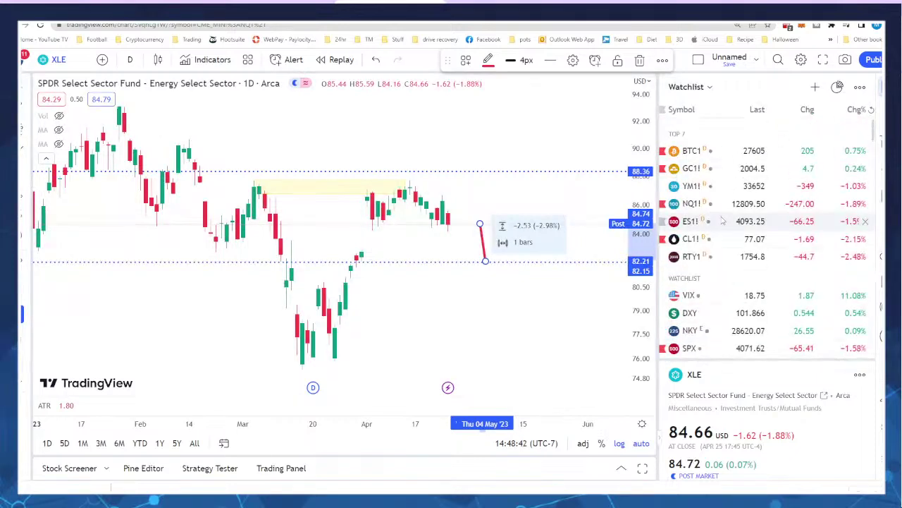
left_click(695, 222)
left_click(694, 203)
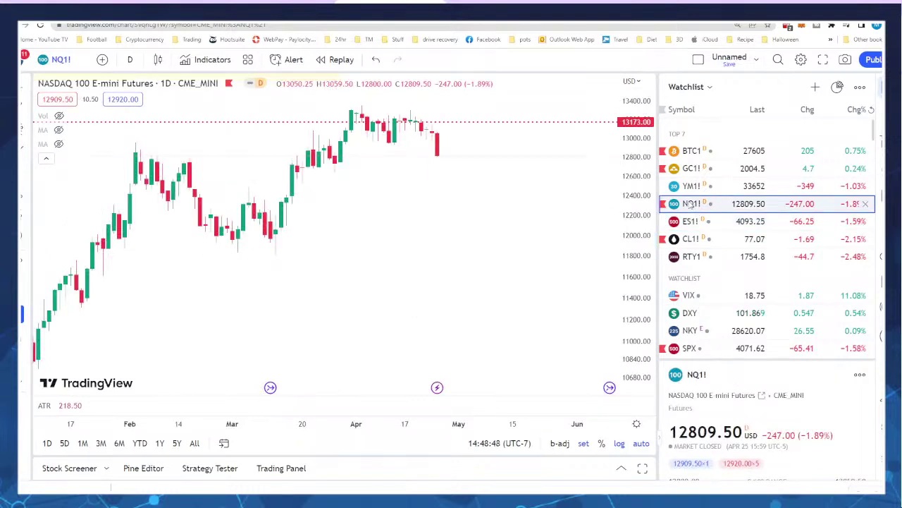
- Switch the chart to YM1! and delete the yellow rectangle and the red dotted horizontal line at 33761
left_click(691, 187)
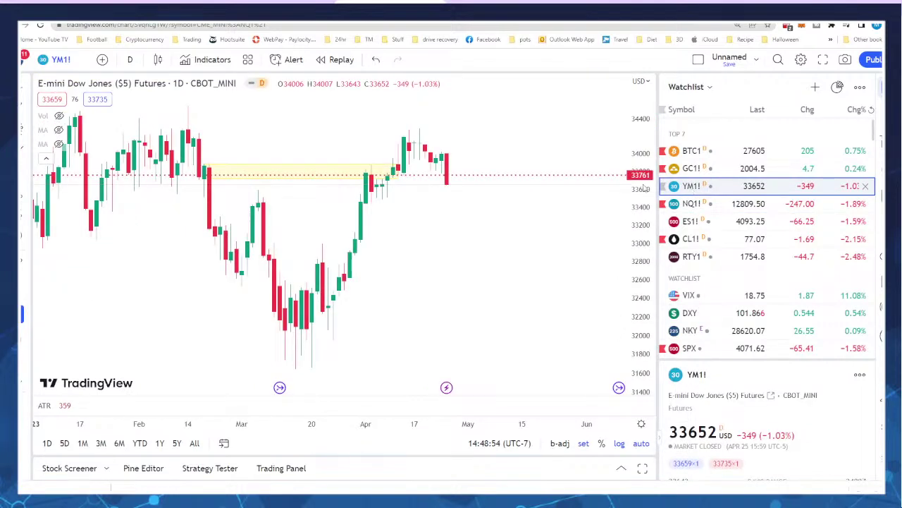
left_click(291, 168)
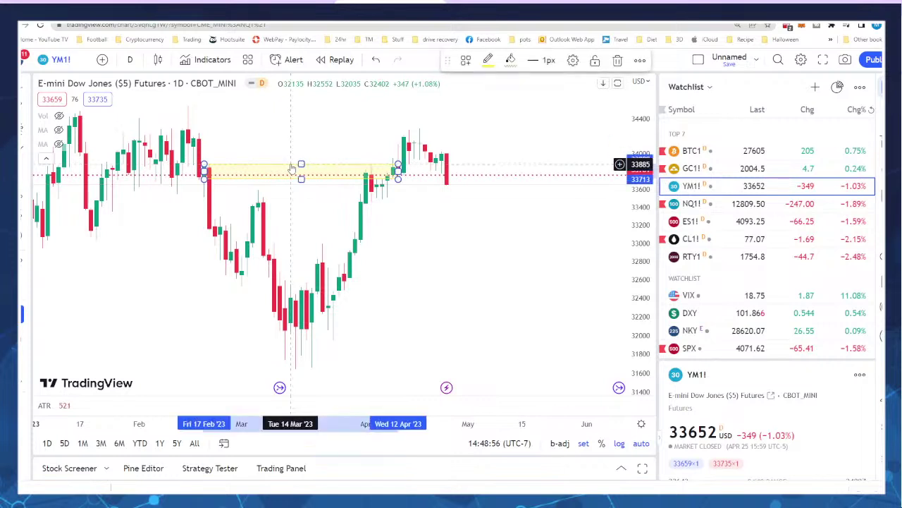
key("Delete")
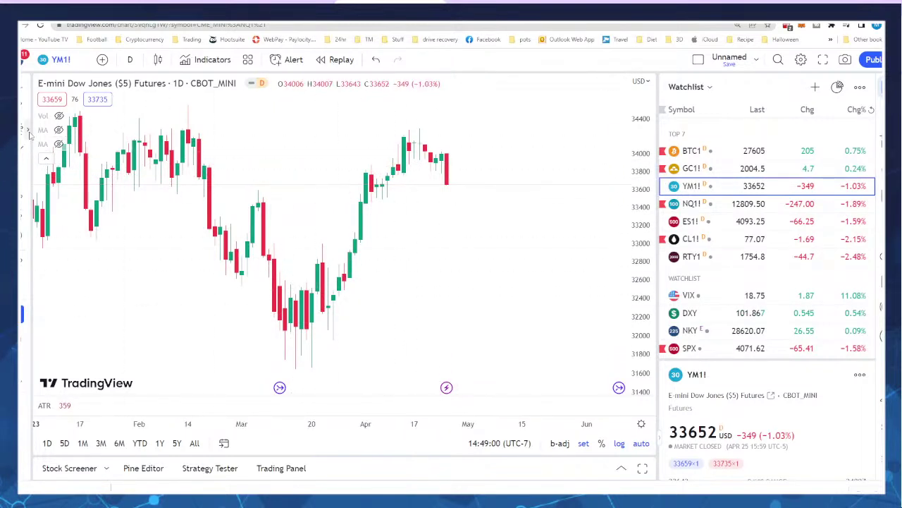
- Draw a yellow rectangle on YM1! from April 5 to May 22, spanning about 33656 to 33488
left_click(28, 131)
left_click(28, 150)
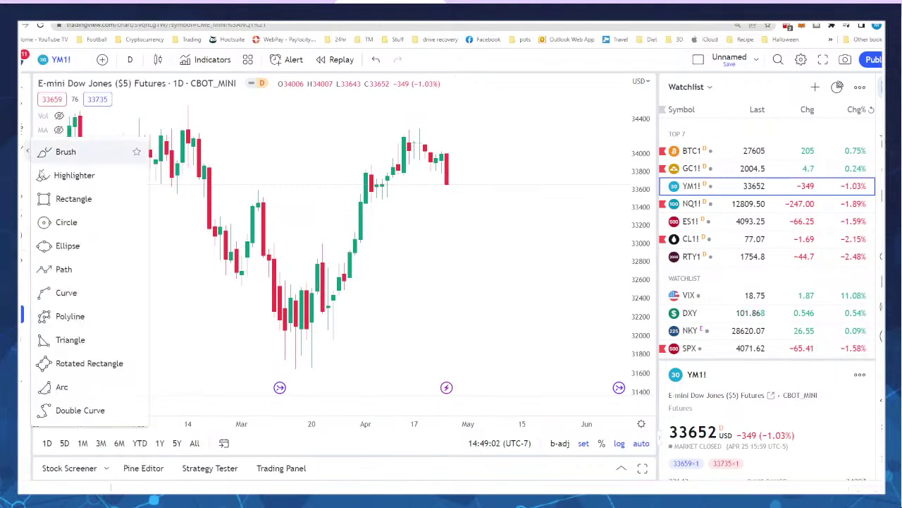
left_click(73, 198)
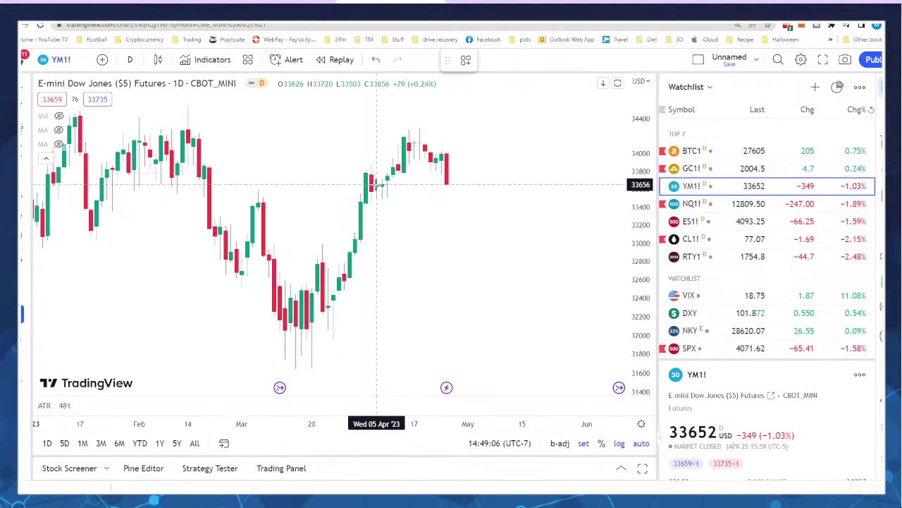
left_click(377, 185)
left_click(549, 199)
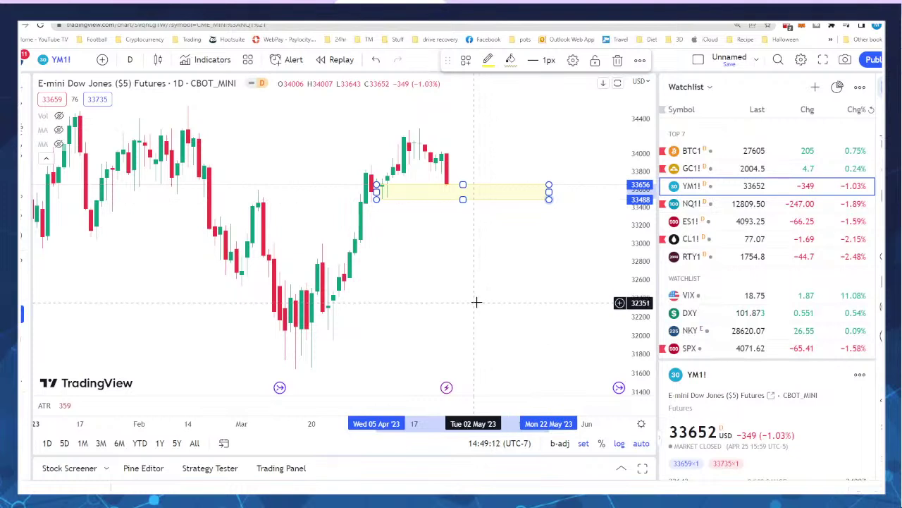
left_click(476, 257)
- Review the daily charts of gold futures (GC1!) and Bitcoin futures (BTC1!)
key("Up")
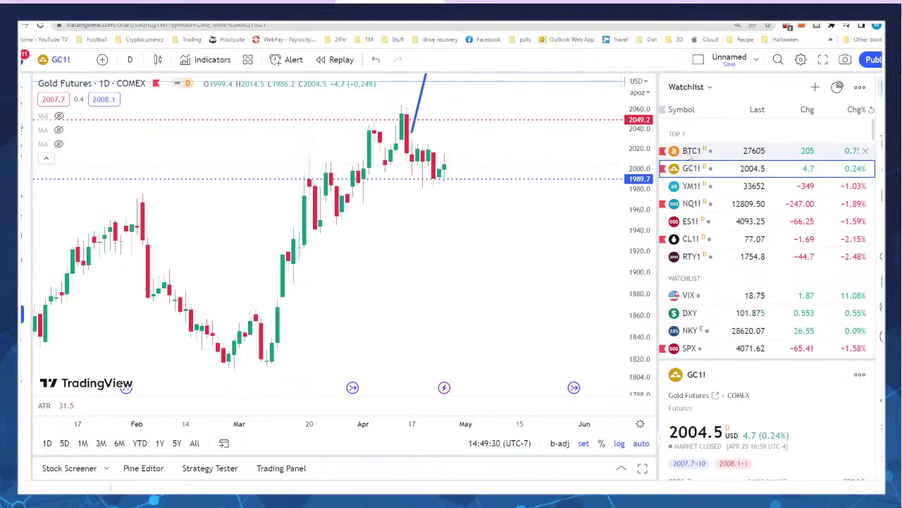
left_click(692, 152)
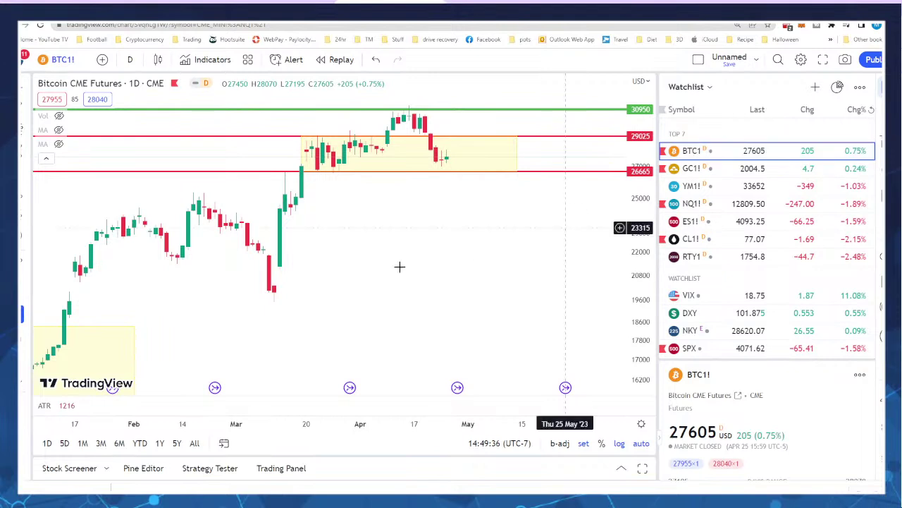
scroll(397, 232, "up", 3)
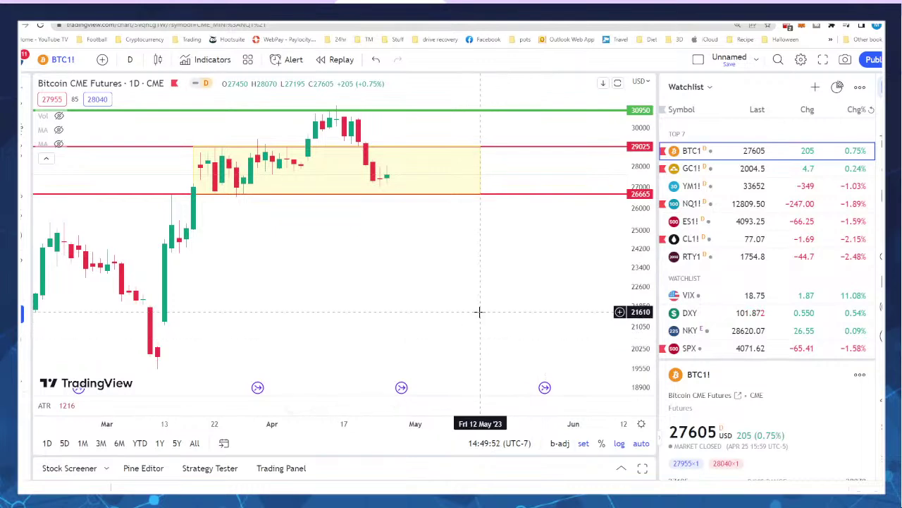
- Switch the chart to XLE and extend the yellow rectangle's end to May 25
type("XLE")
key("Return")
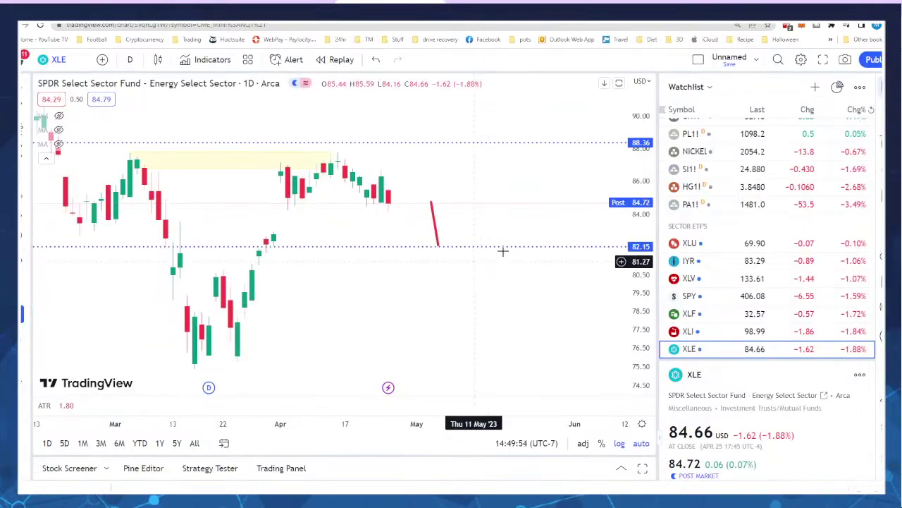
scroll(380, 252, "down", 1)
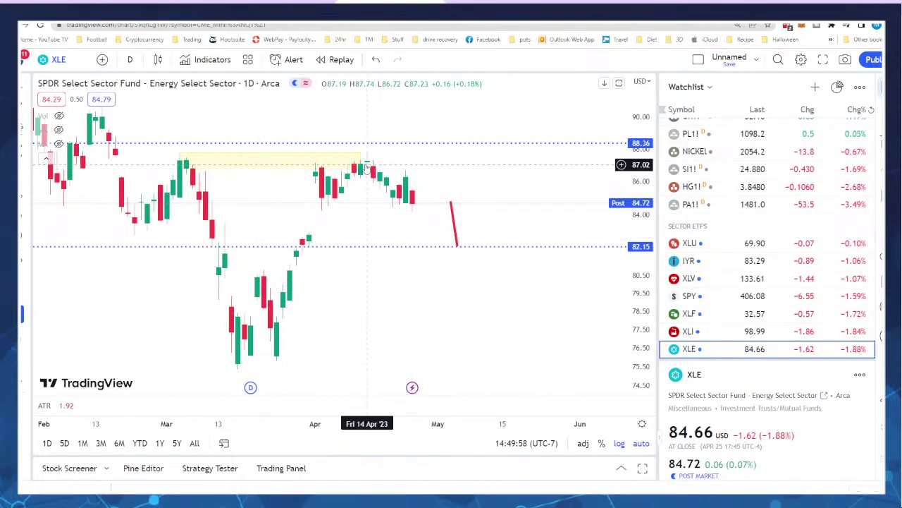
left_click(360, 161)
left_click_drag(359, 160, 554, 161)
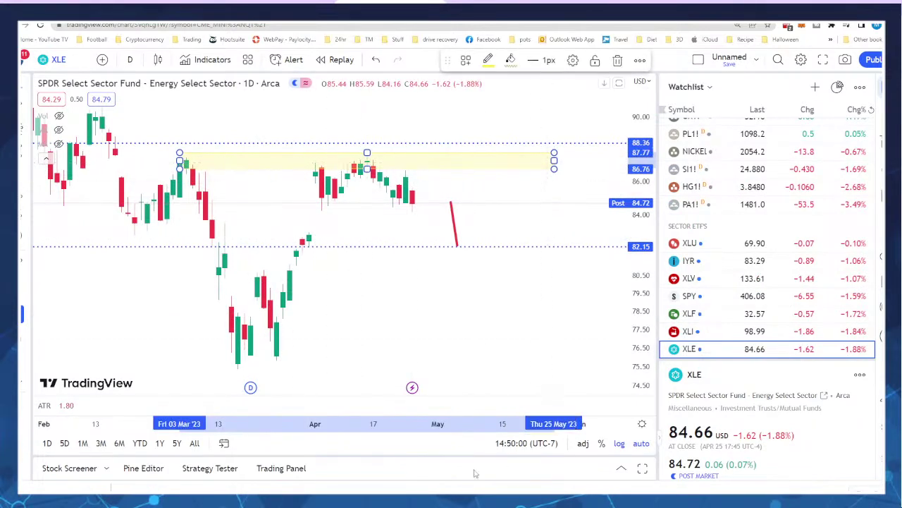
left_click(388, 353)
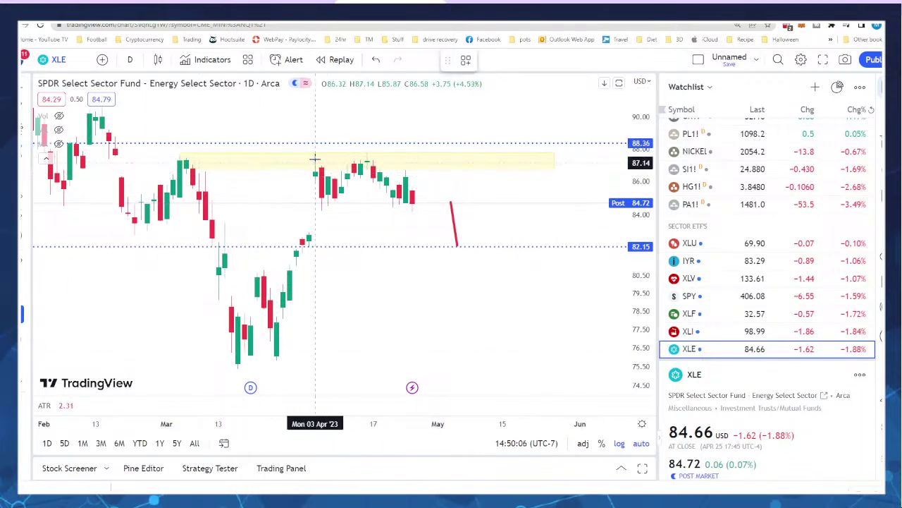
- Draw a second XLE rectangle around the April range, April 3 to May 31, with its bottom at 84.19 and its upper edge raised to 87.78
mouse_move(315, 158)
left_mouse_down()
mouse_move(425, 211)
mouse_move(574, 211)
left_mouse_up()
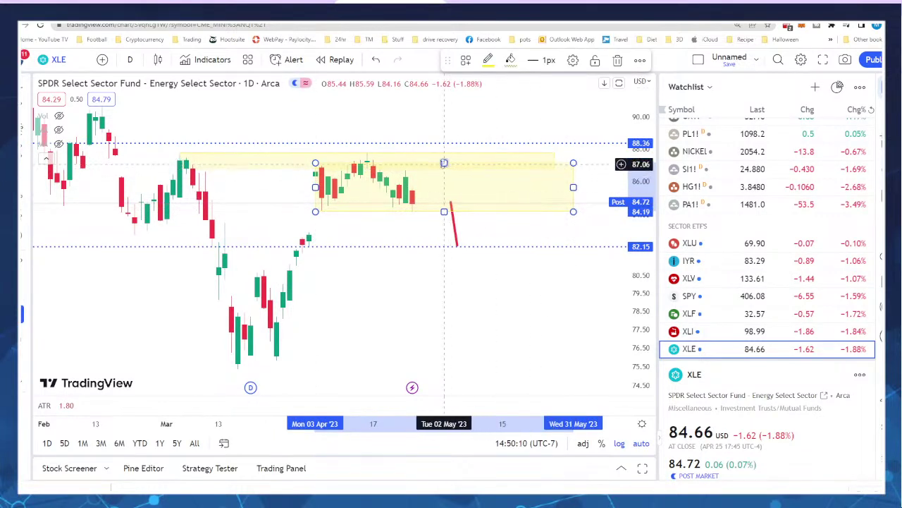
left_click_drag(444, 162, 441, 151)
left_click(508, 332)
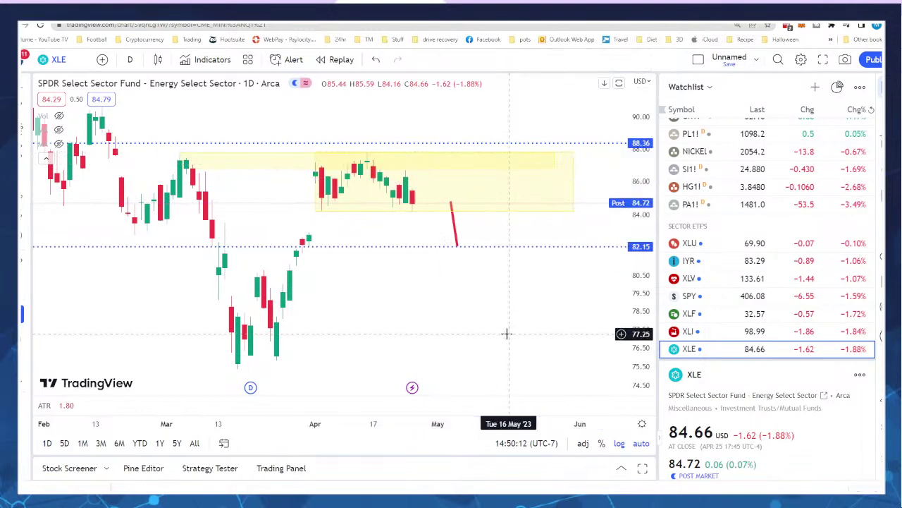
left_click(242, 171)
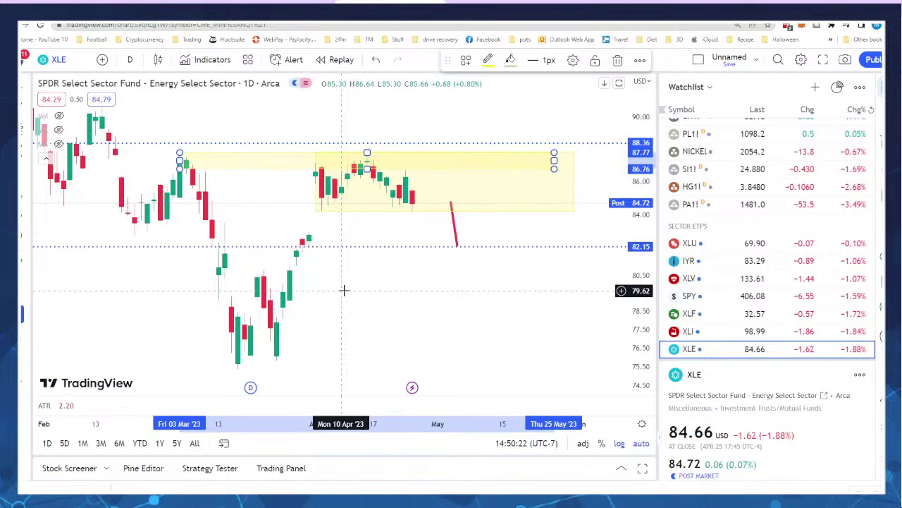
left_click(365, 207)
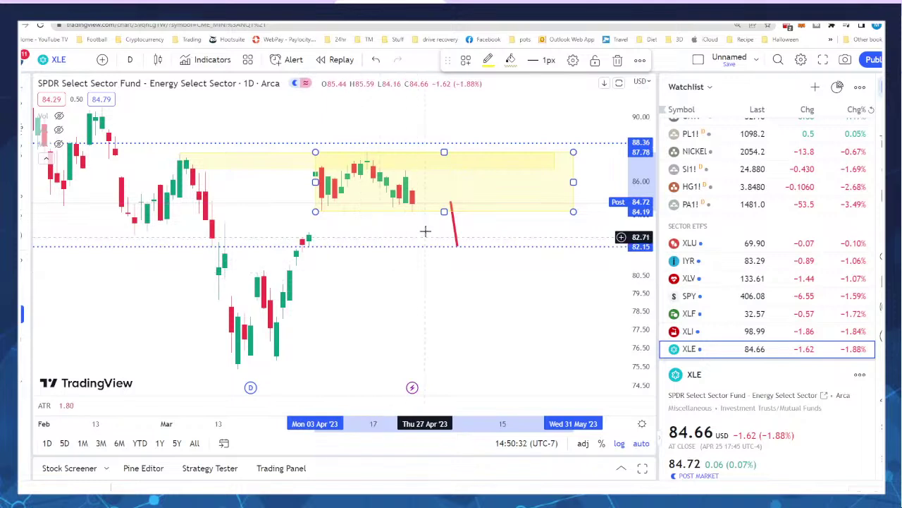
- Restyle the narrow upper XLE rectangle starting March 3 with a white border and a red background
double_click(291, 171)
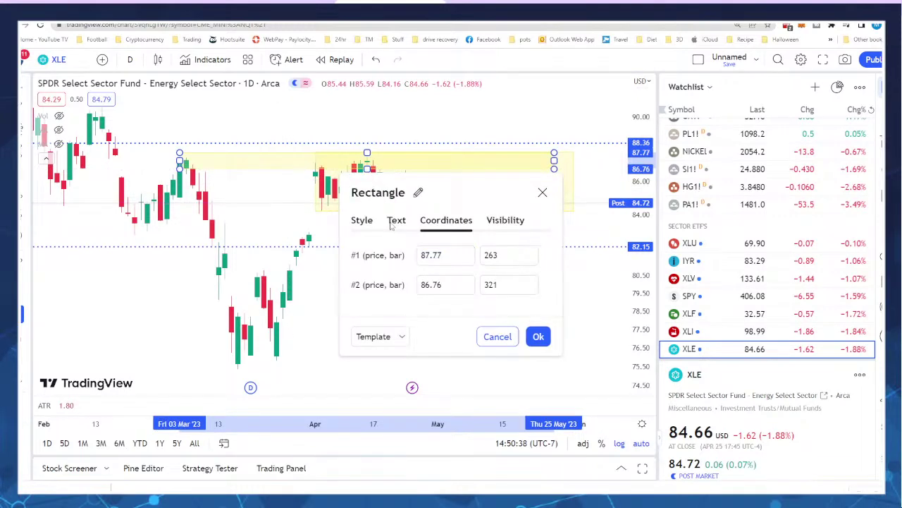
left_click(362, 220)
left_click(432, 257)
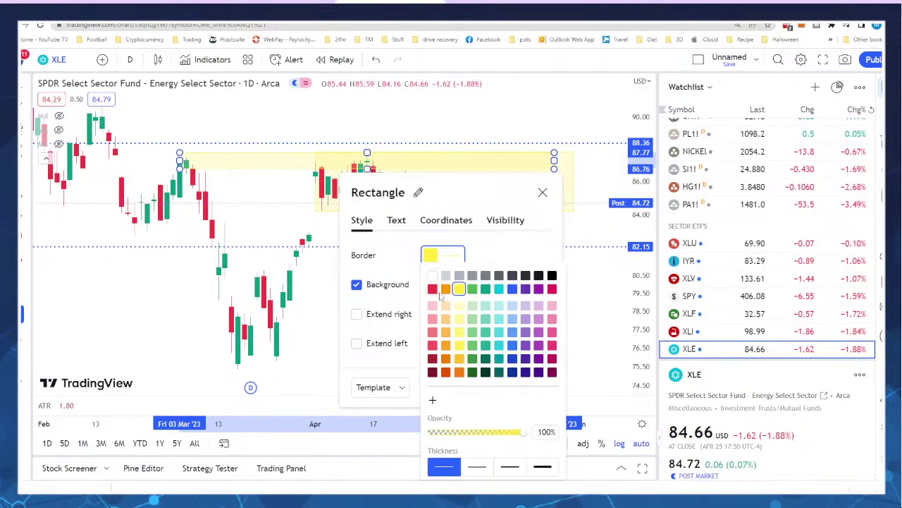
left_click(433, 289)
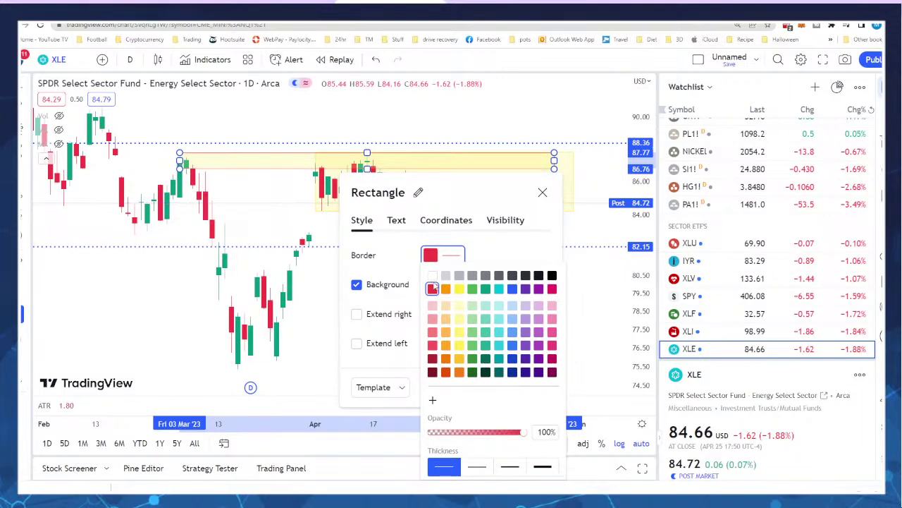
left_click(432, 275)
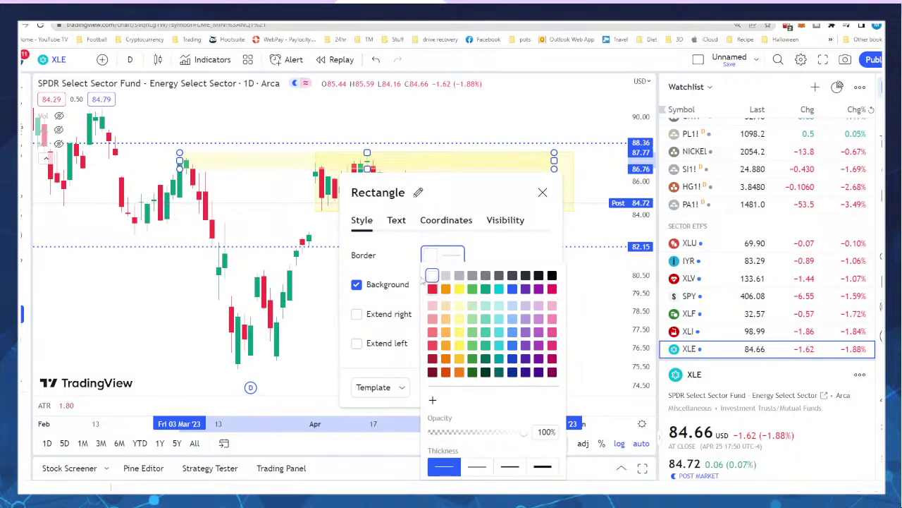
left_click(404, 300)
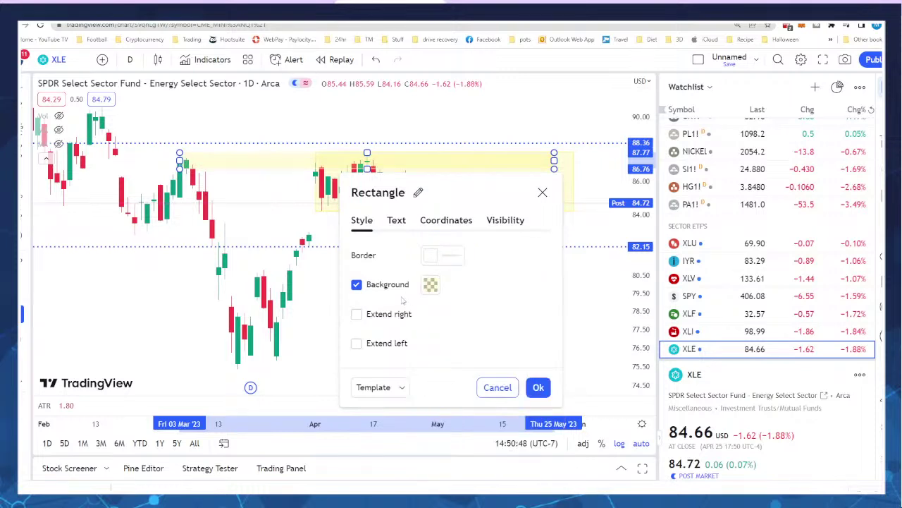
left_click(430, 285)
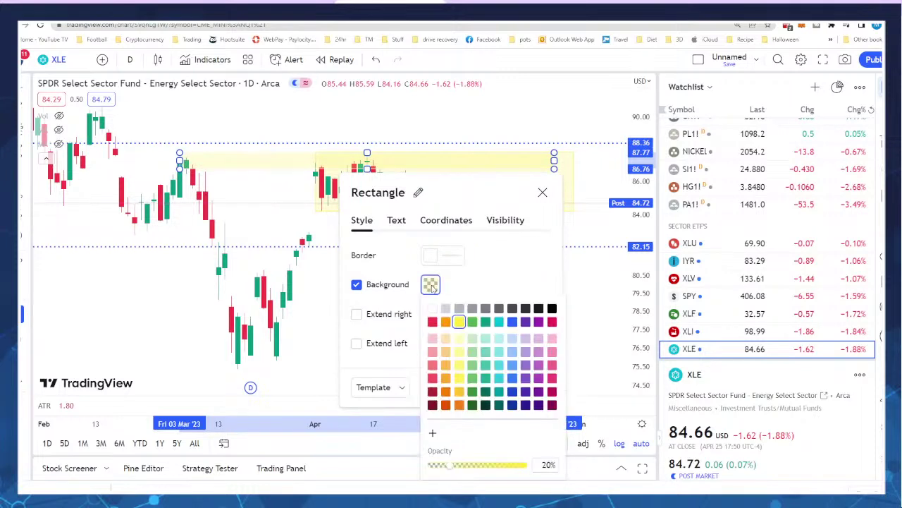
left_click(433, 321)
left_click(599, 373)
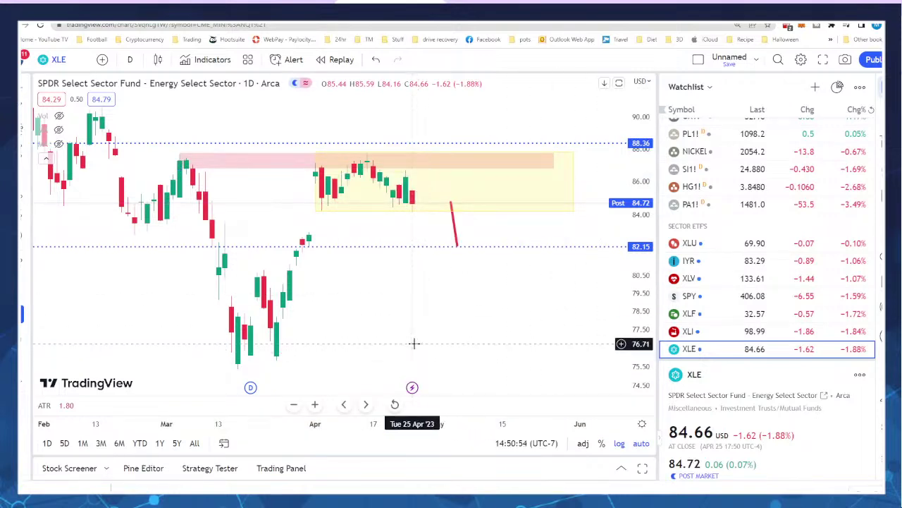
- Remove the short red trend line drawn below the latest XLE candles, between about 84.74 and 82.21
left_click_drag(457, 246, 457, 241)
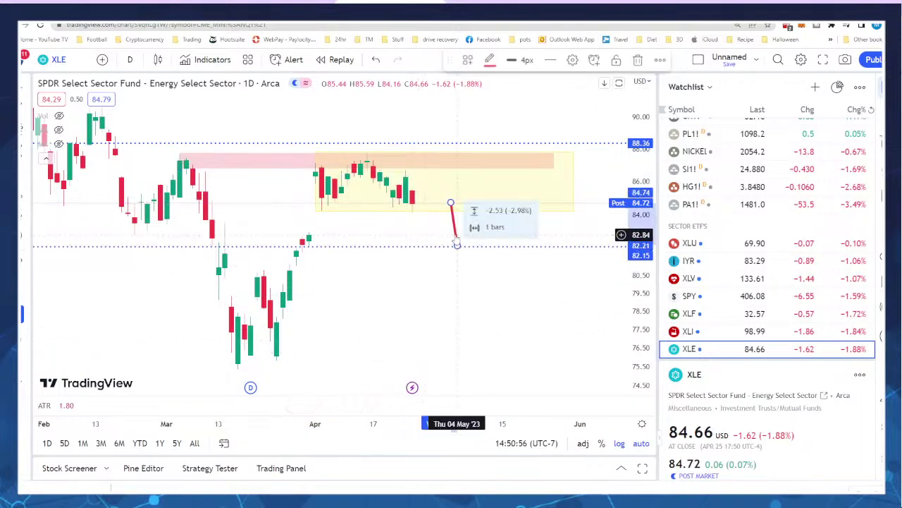
left_click(453, 233)
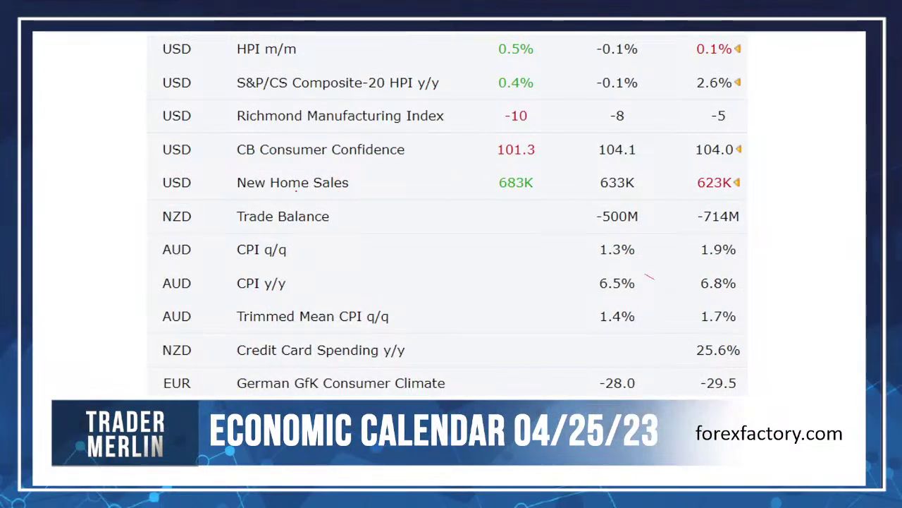
left_click_drag(218, 192, 329, 191)
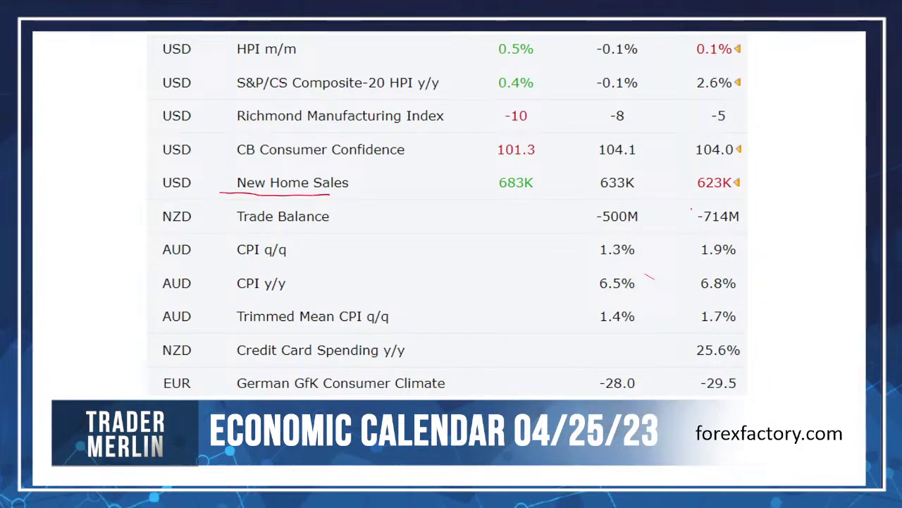
left_click_drag(709, 199, 753, 203)
left_click_drag(588, 196, 632, 199)
mouse_move(525, 167)
left_mouse_down()
mouse_move(554, 181)
mouse_move(534, 165)
left_mouse_up()
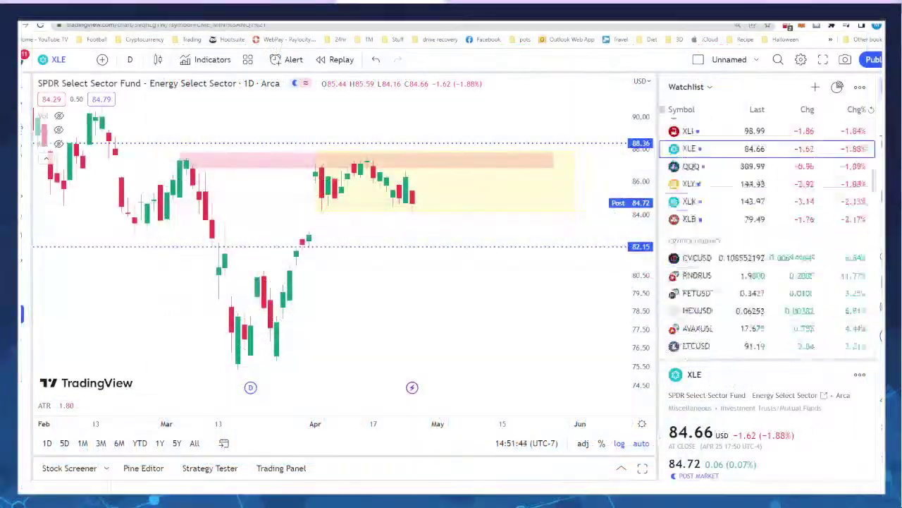
- Switch the chart to the US 10-year government bond yield (US10Y) from the watchlist's interest rates section
scroll(715, 288, "down", 2)
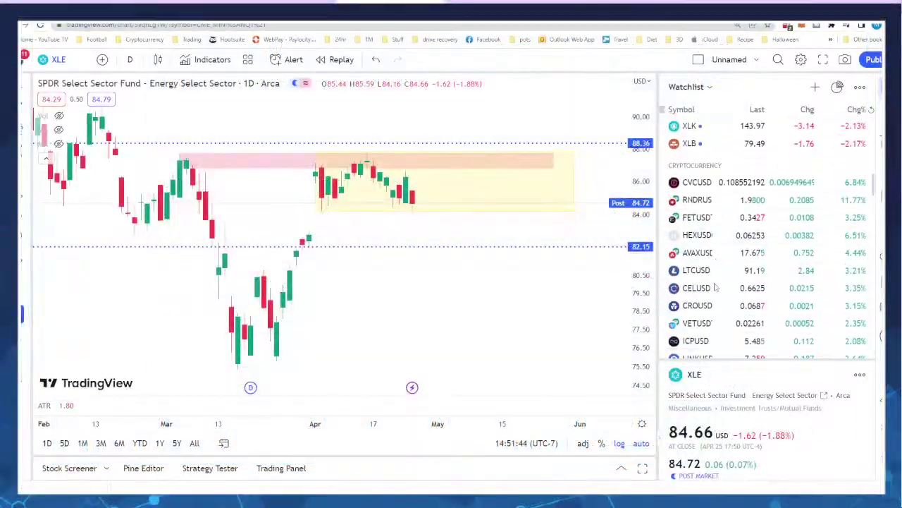
scroll(716, 288, "down", 15)
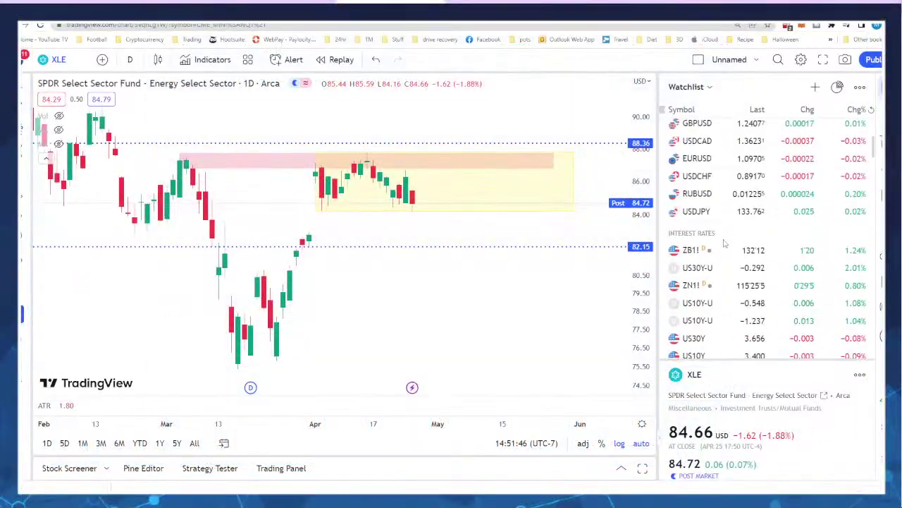
scroll(724, 243, "down", 4)
left_click(688, 217)
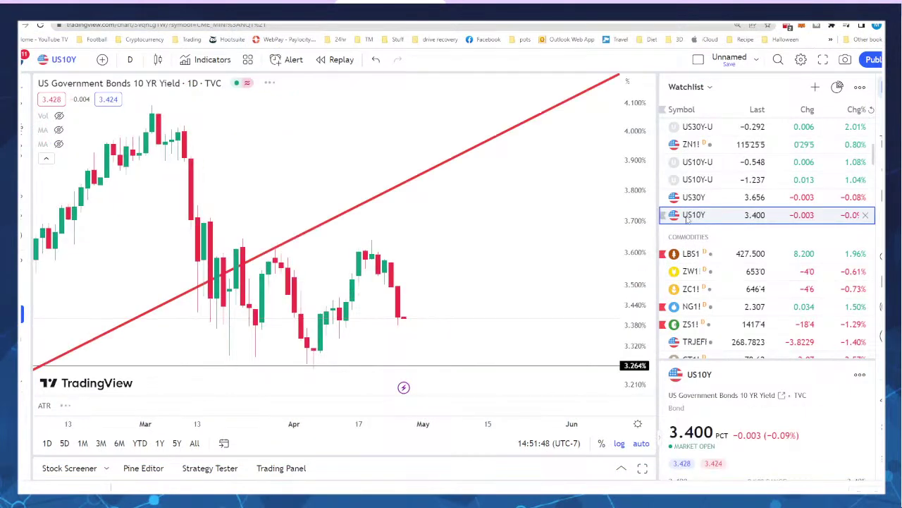
- Delete the thick red rising trend line from the US10Y chart
scroll(480, 265, "down", 8)
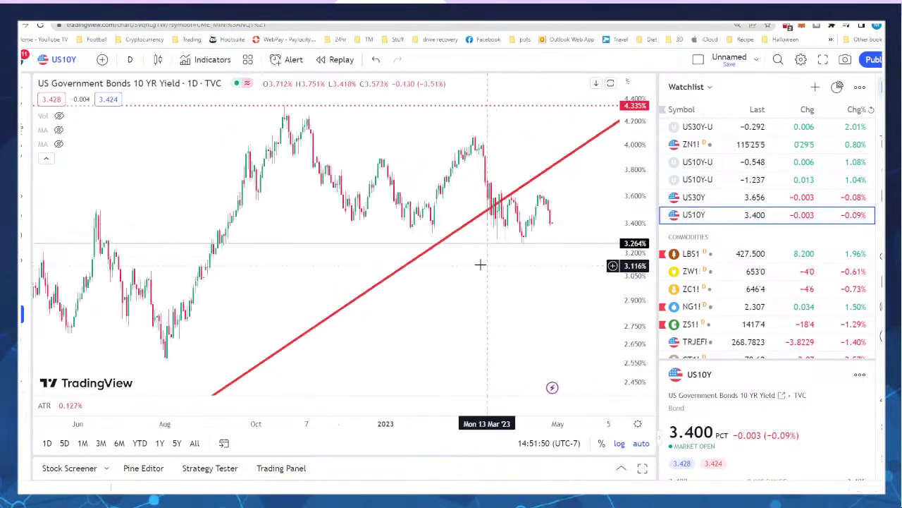
scroll(480, 264, "down", 2)
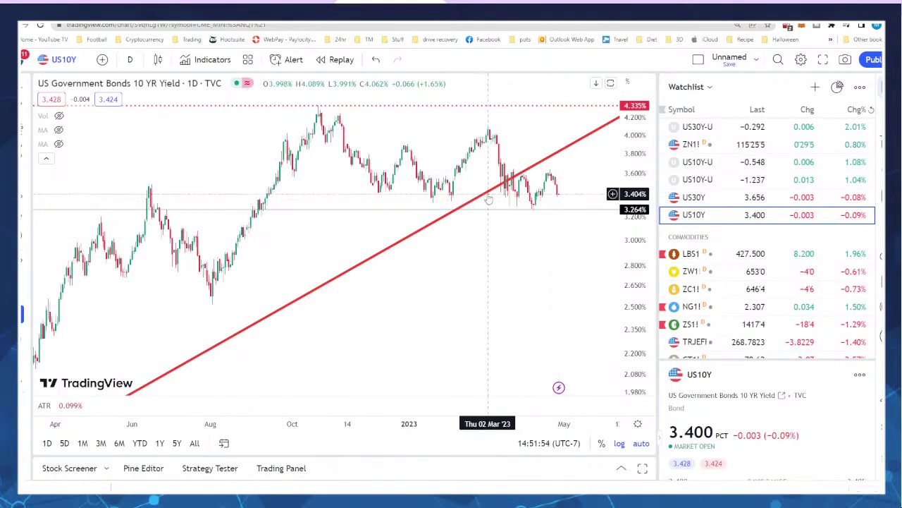
left_click(529, 166)
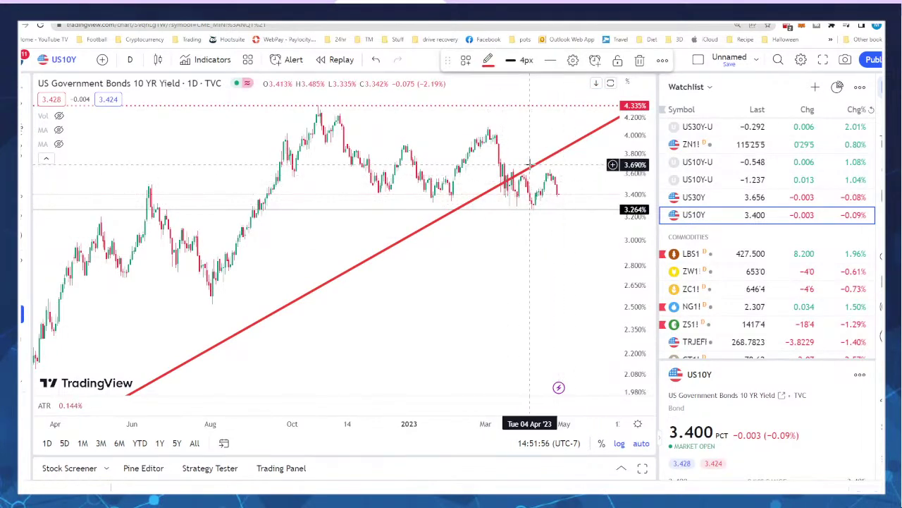
key("Delete")
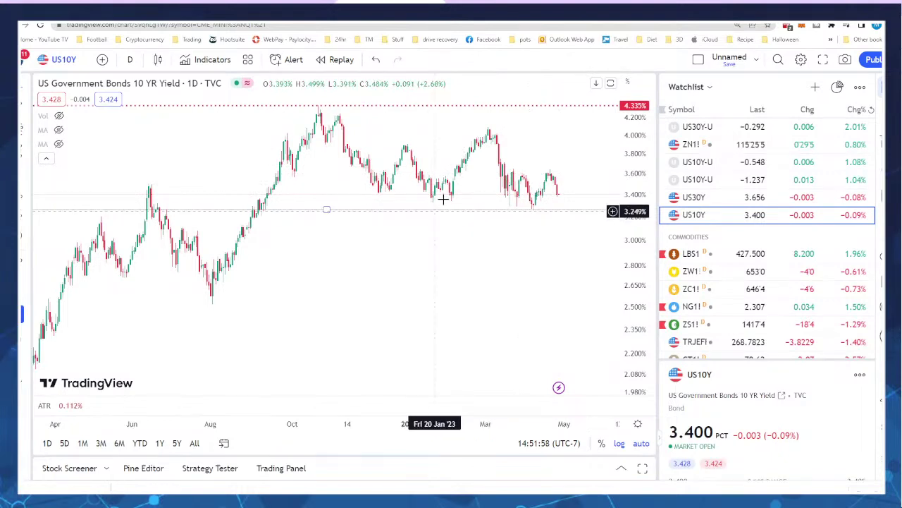